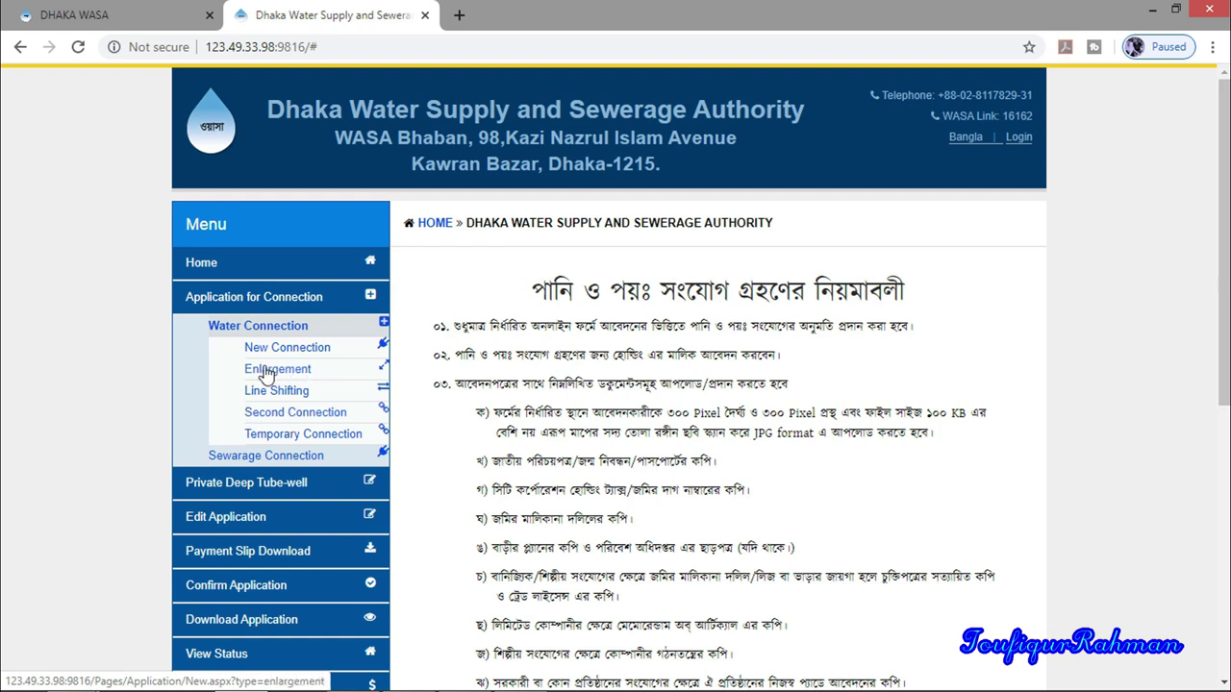
Expand Water Connection in the sidebar and choose Enlargement to open its application form
click(198, 370)
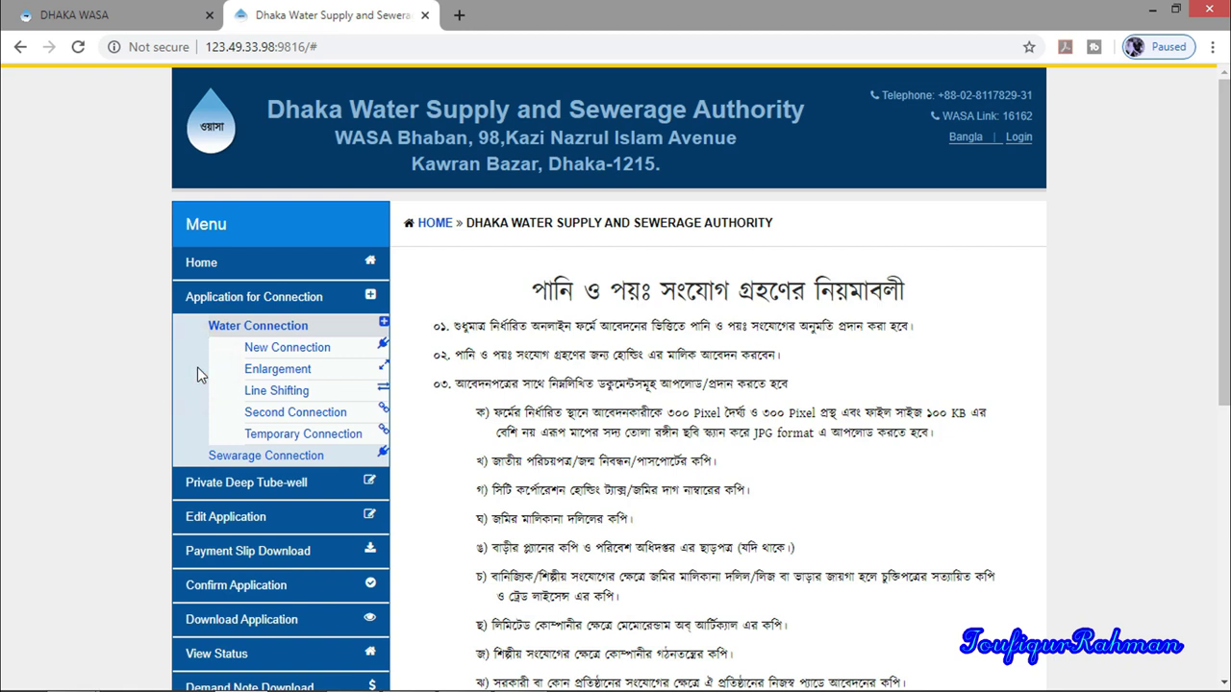
click(197, 366)
click(197, 367)
click(197, 367)
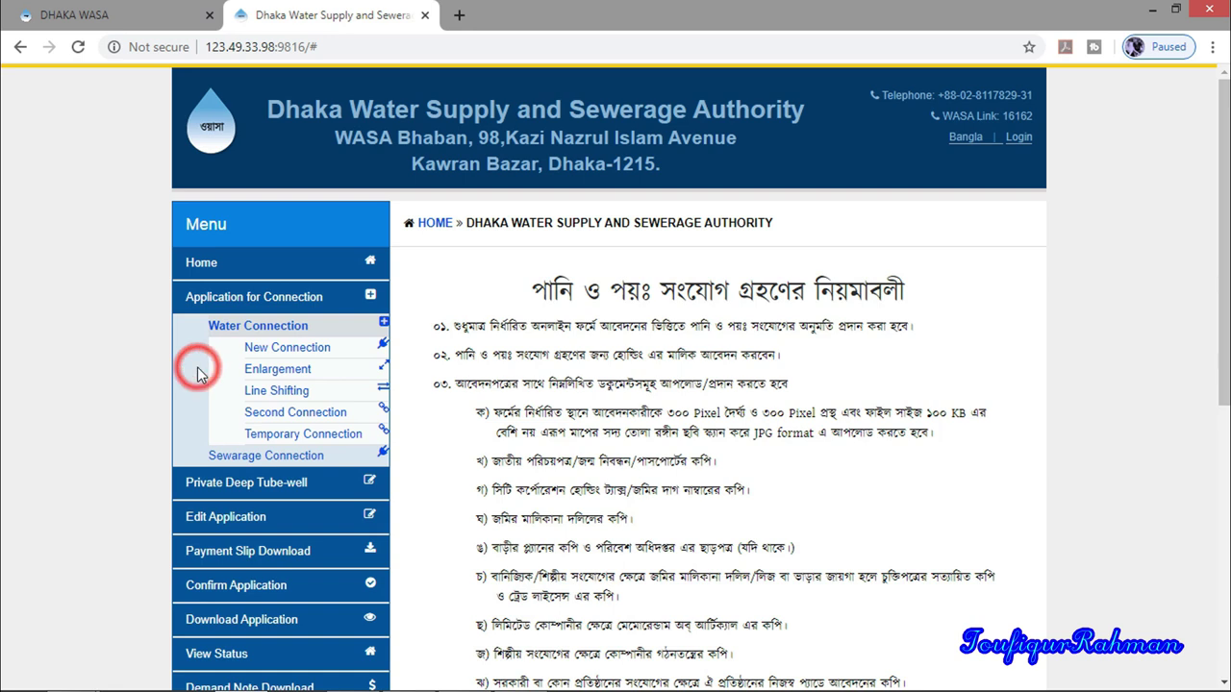
click(240, 391)
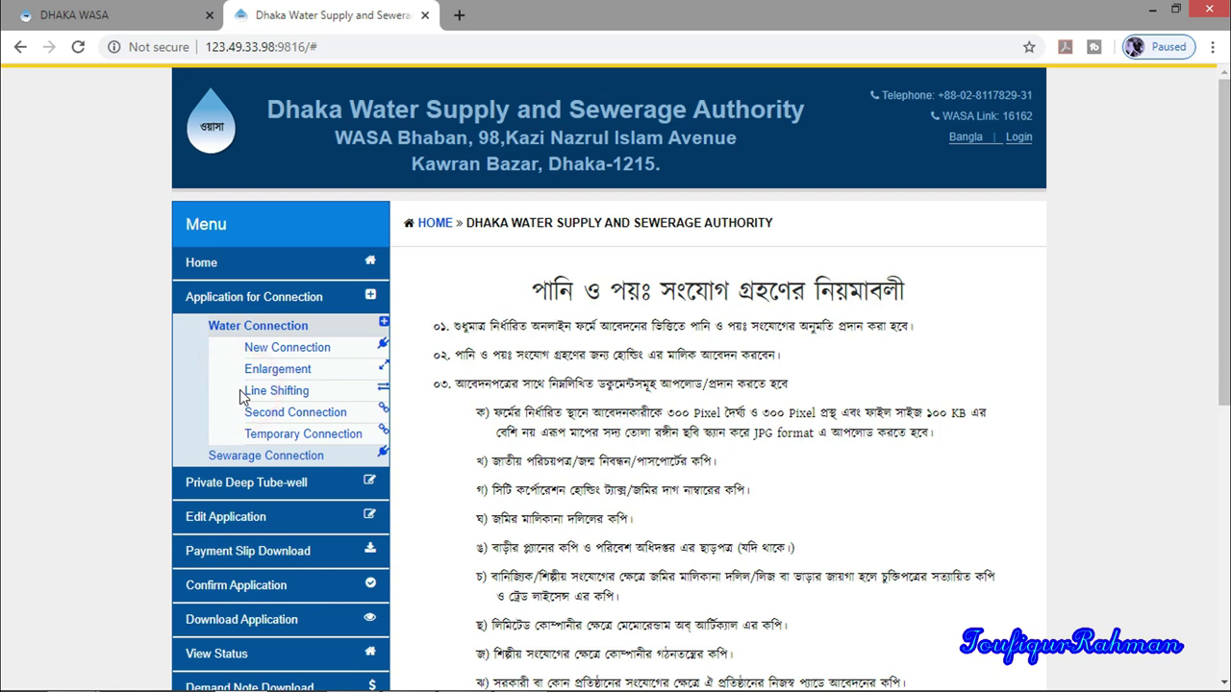
click(240, 391)
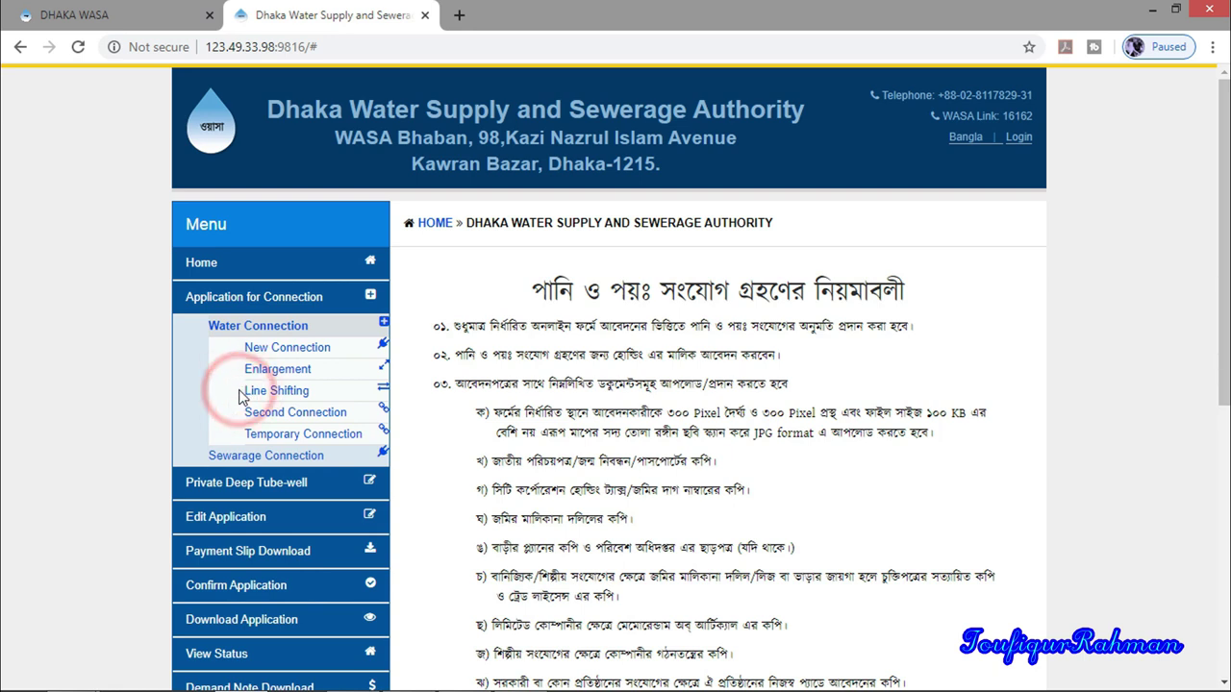
click(241, 391)
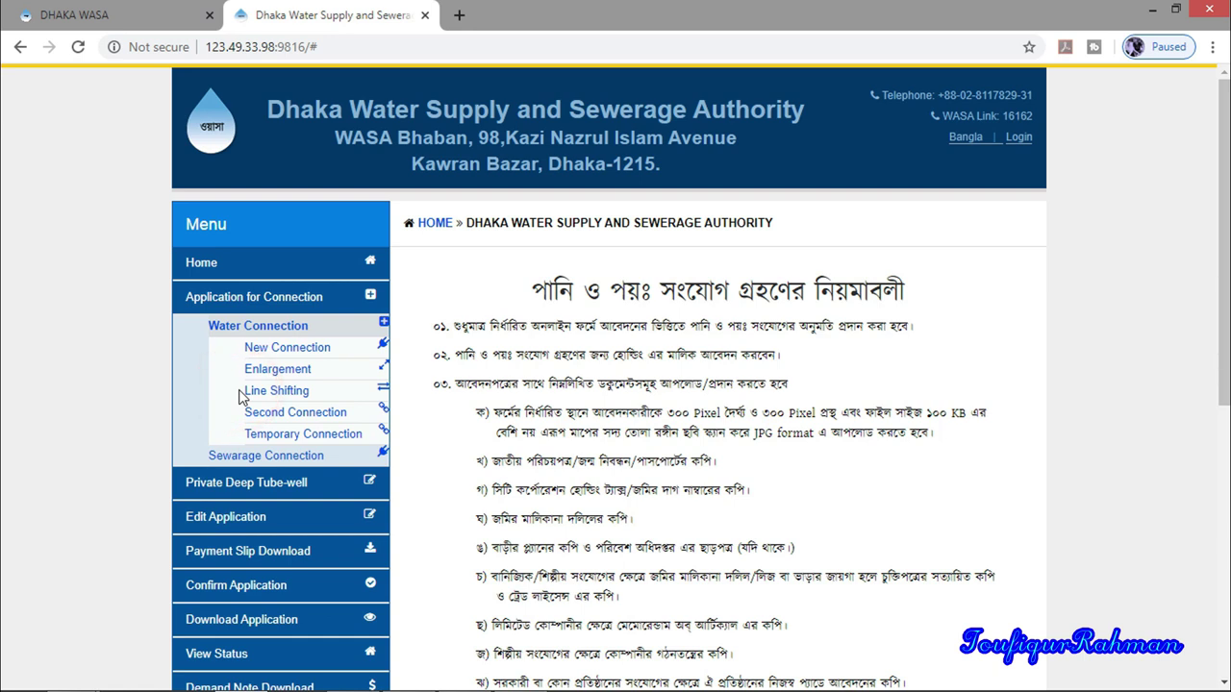
click(240, 391)
click(240, 419)
click(240, 419)
click(240, 420)
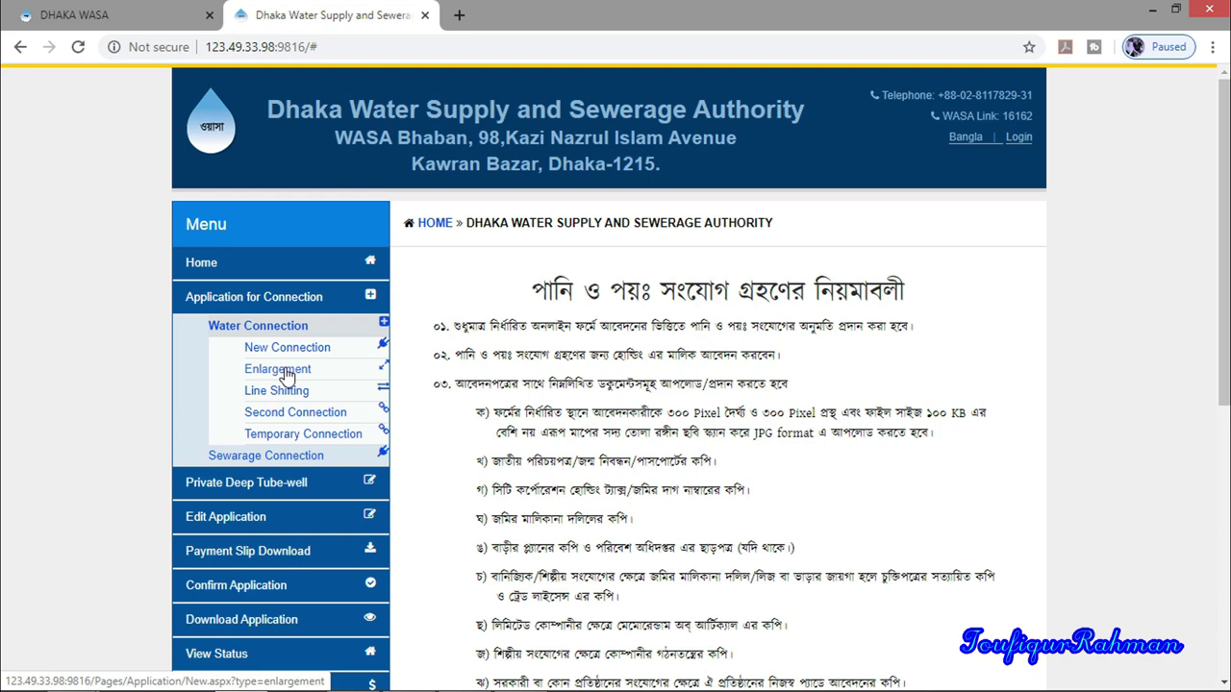
click(284, 373)
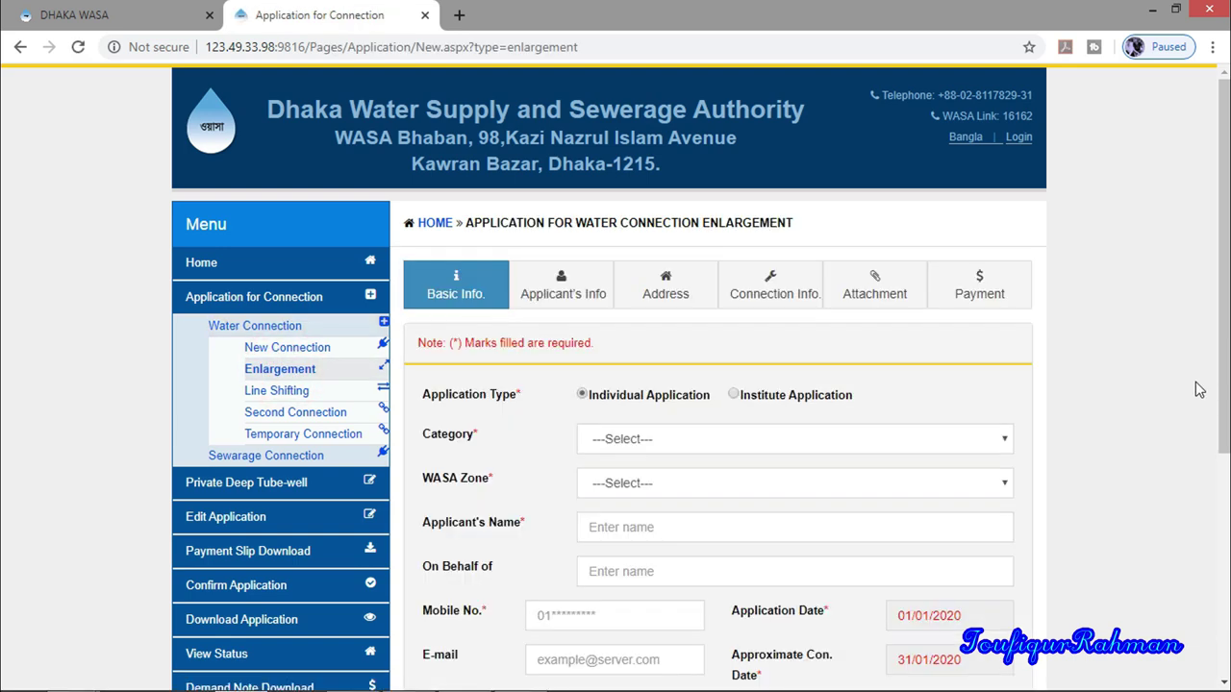
scroll(1200, 387, down, 4)
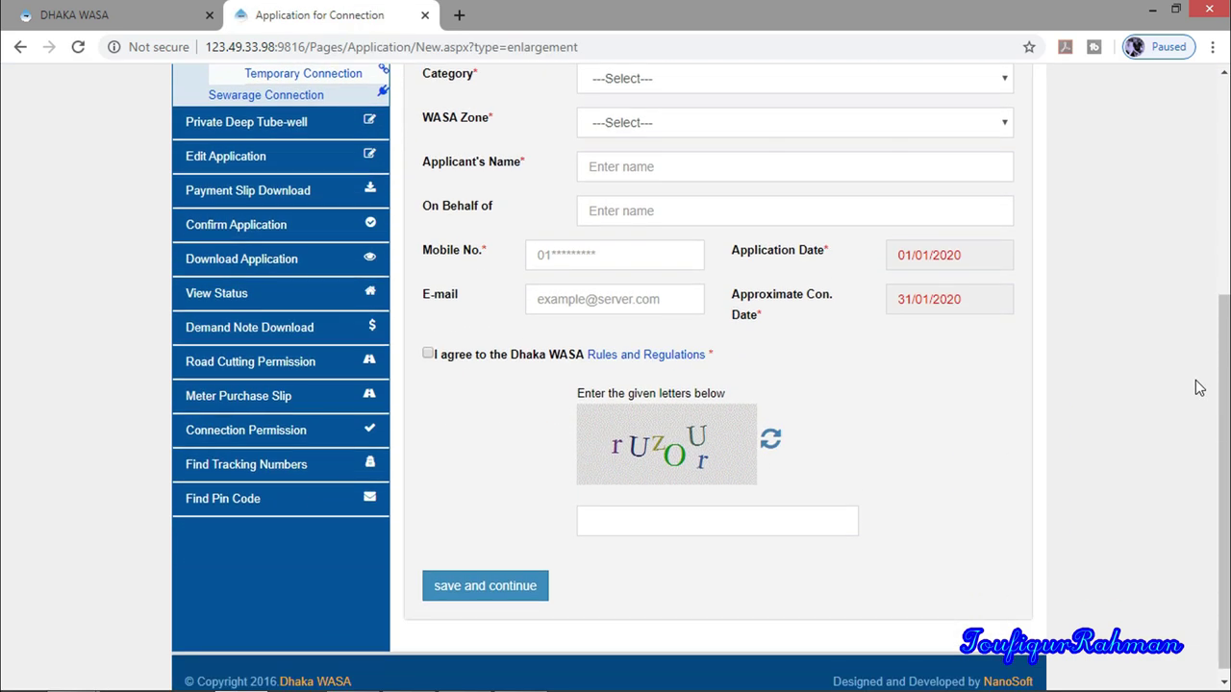
scroll(1199, 387, up, 4)
click(563, 287)
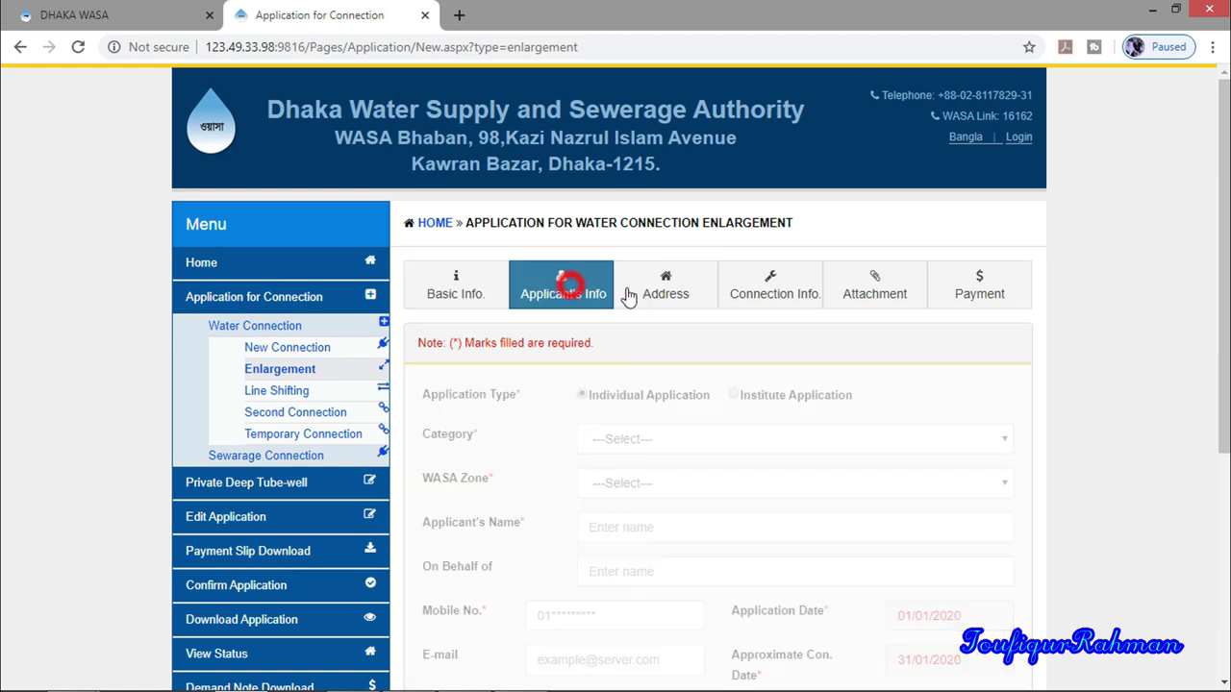
click(665, 289)
click(771, 294)
click(871, 291)
click(979, 285)
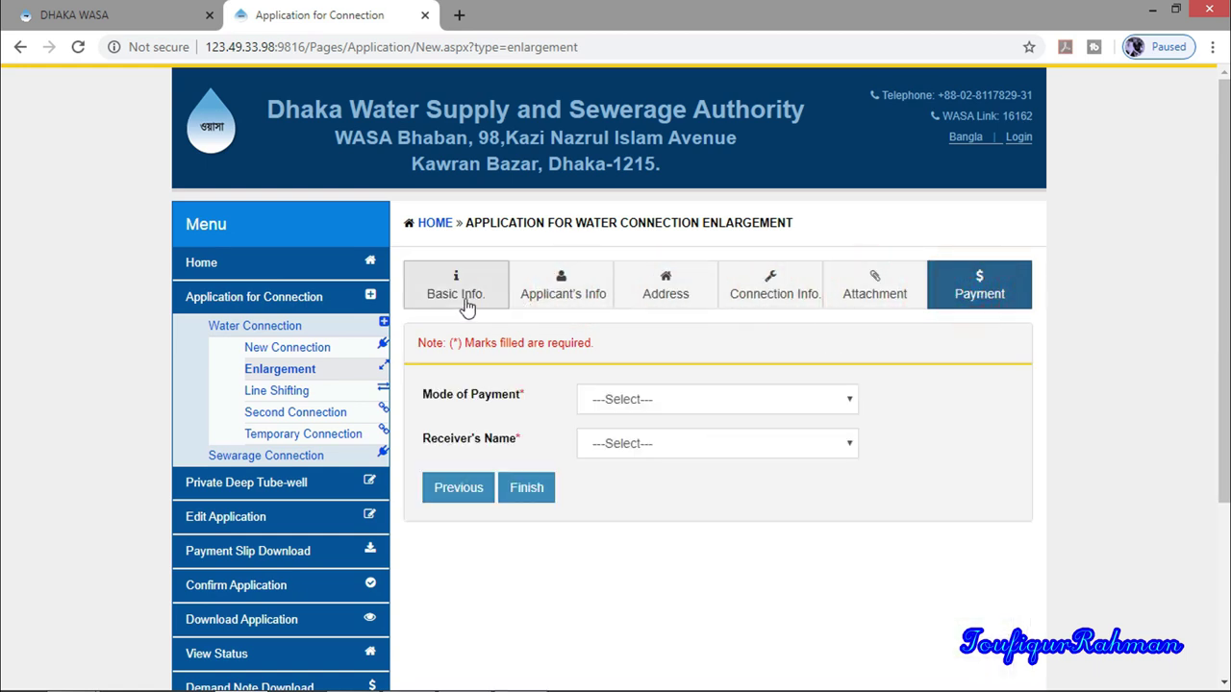
click(429, 280)
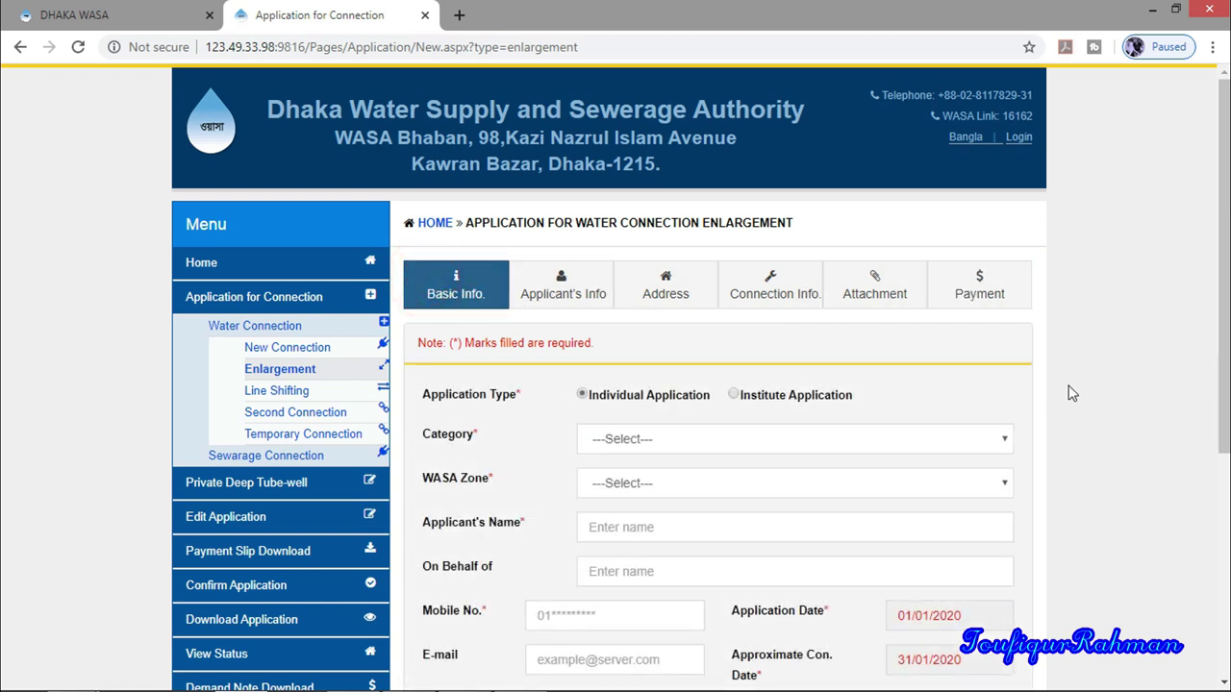
scroll(1073, 384, down, 2)
scroll(1076, 402, up, 1)
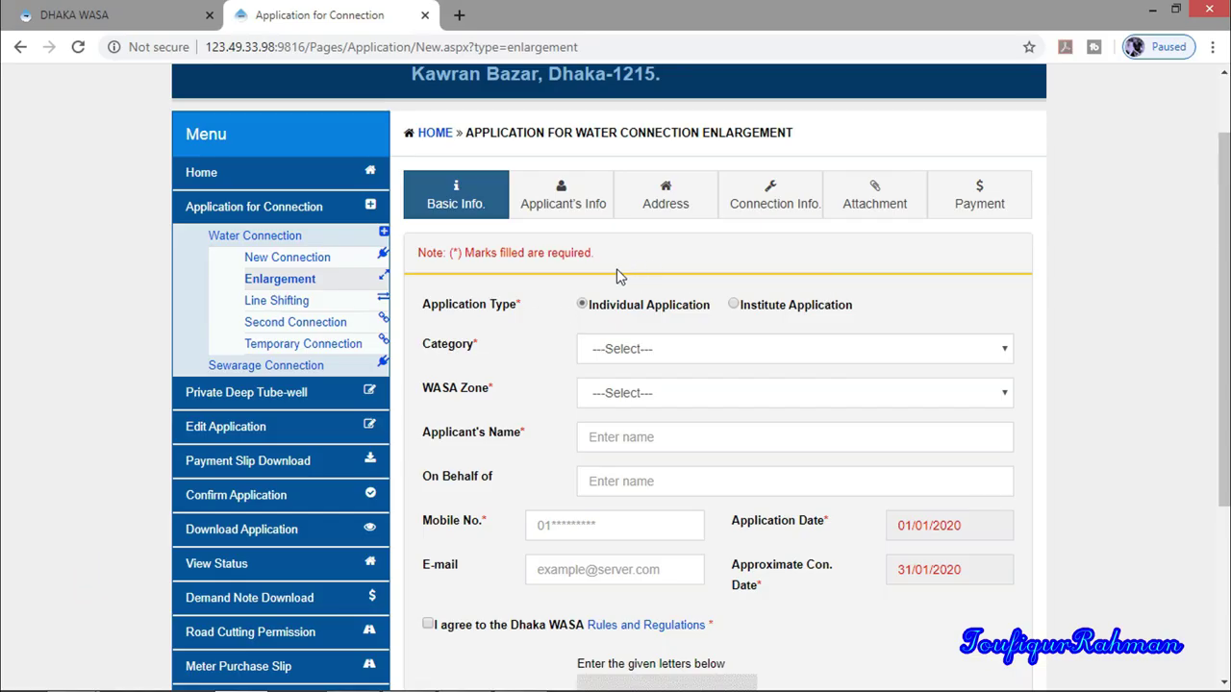
scroll(616, 268, down, 1)
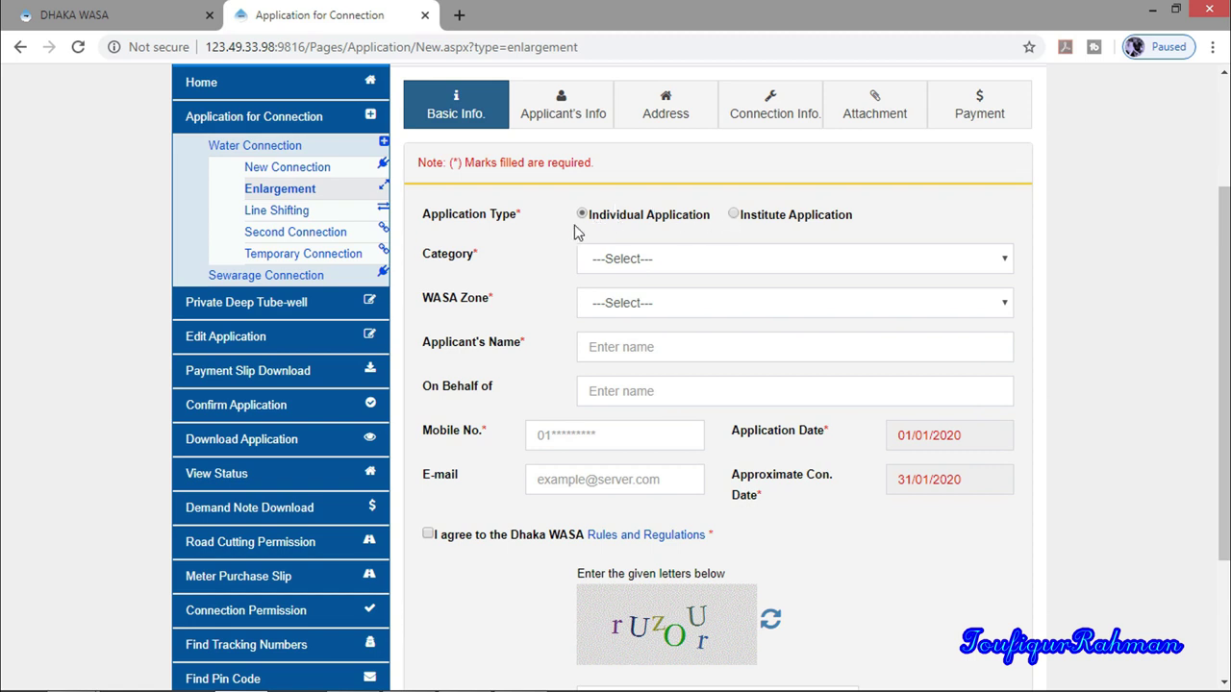
click(450, 219)
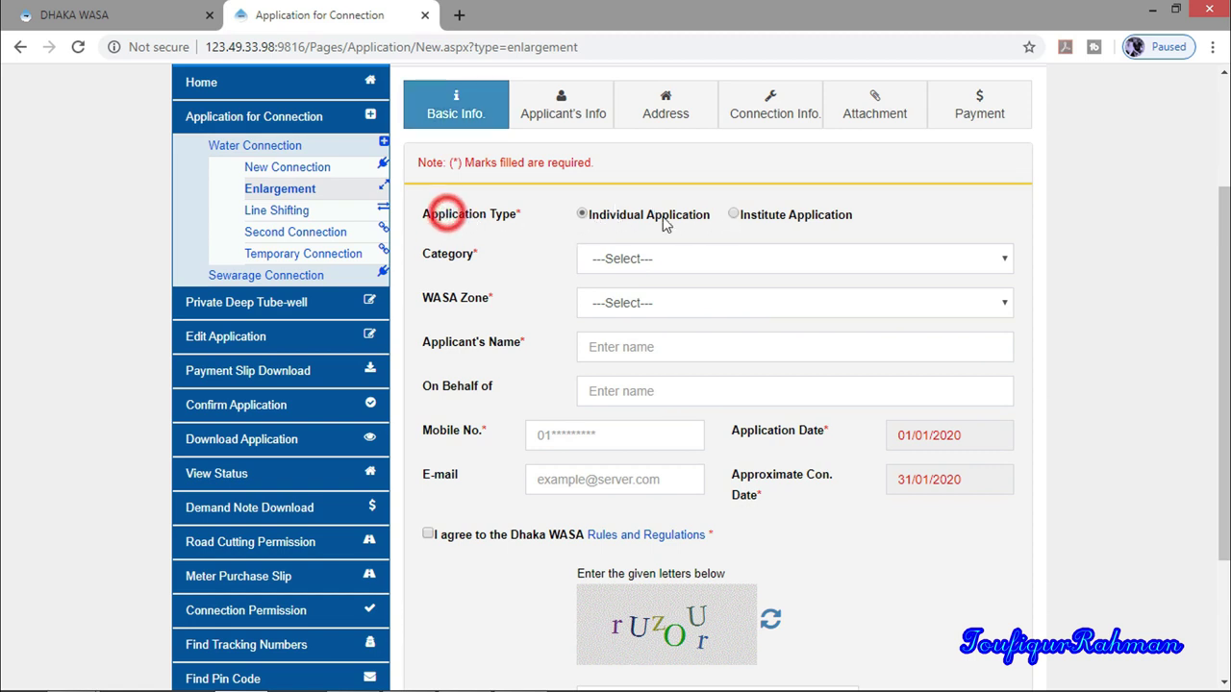
click(614, 218)
click(585, 215)
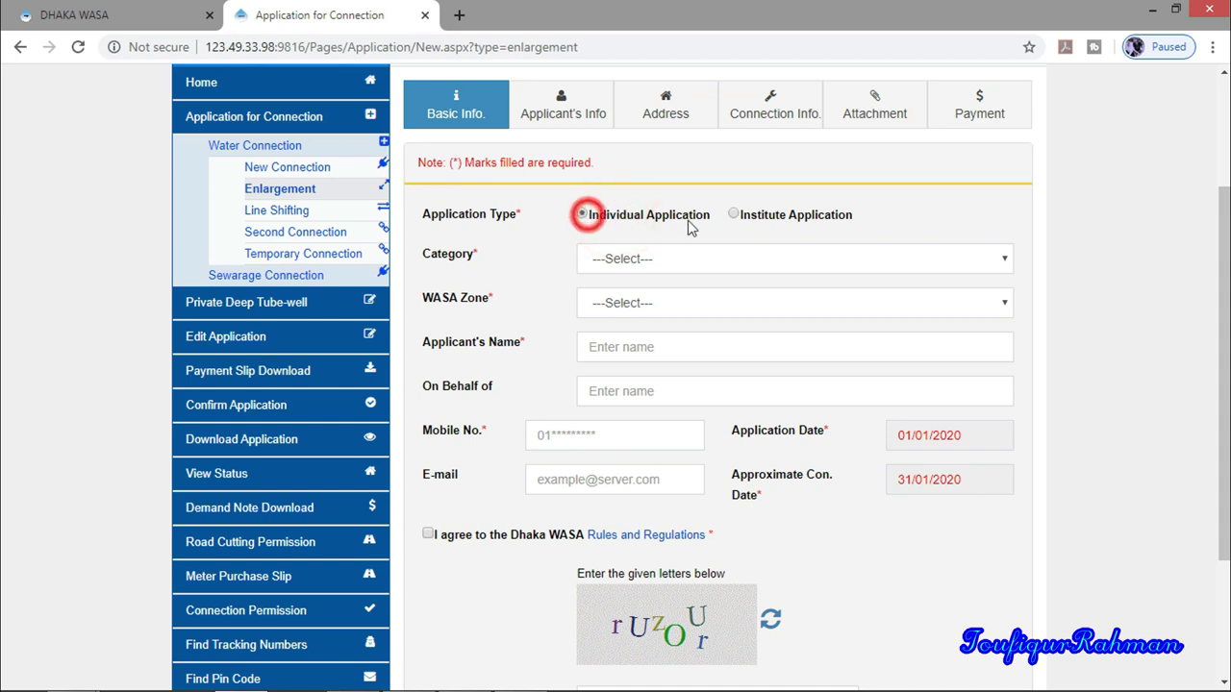
click(770, 221)
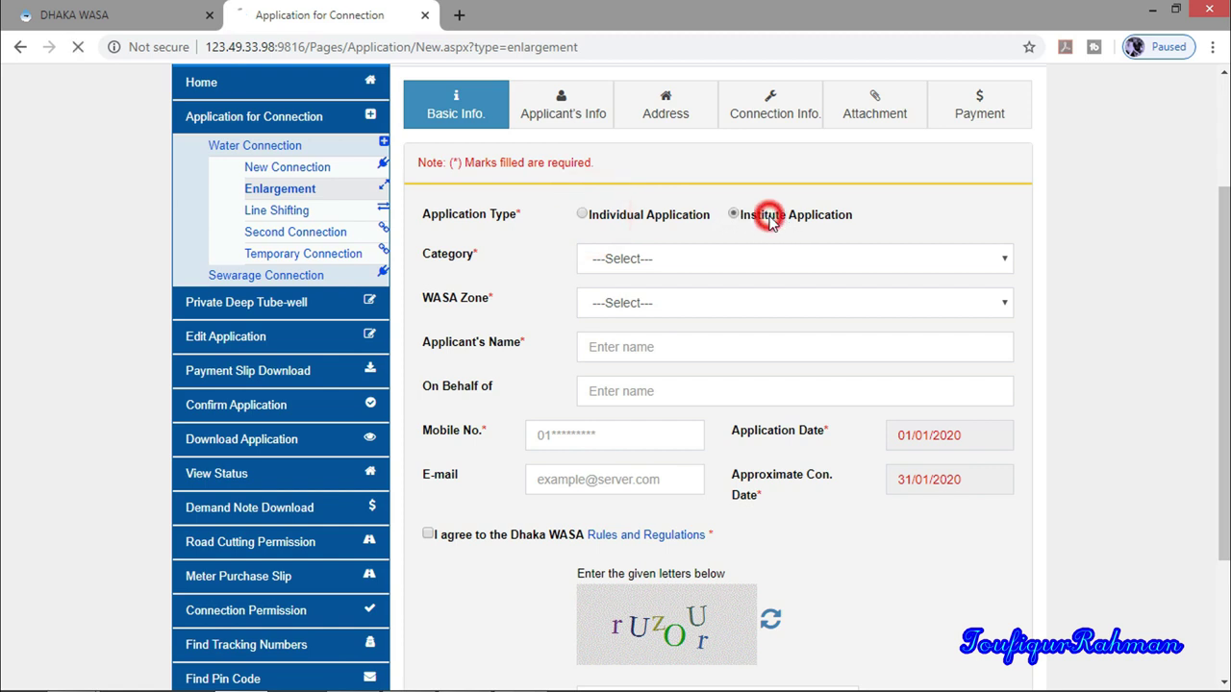
click(859, 222)
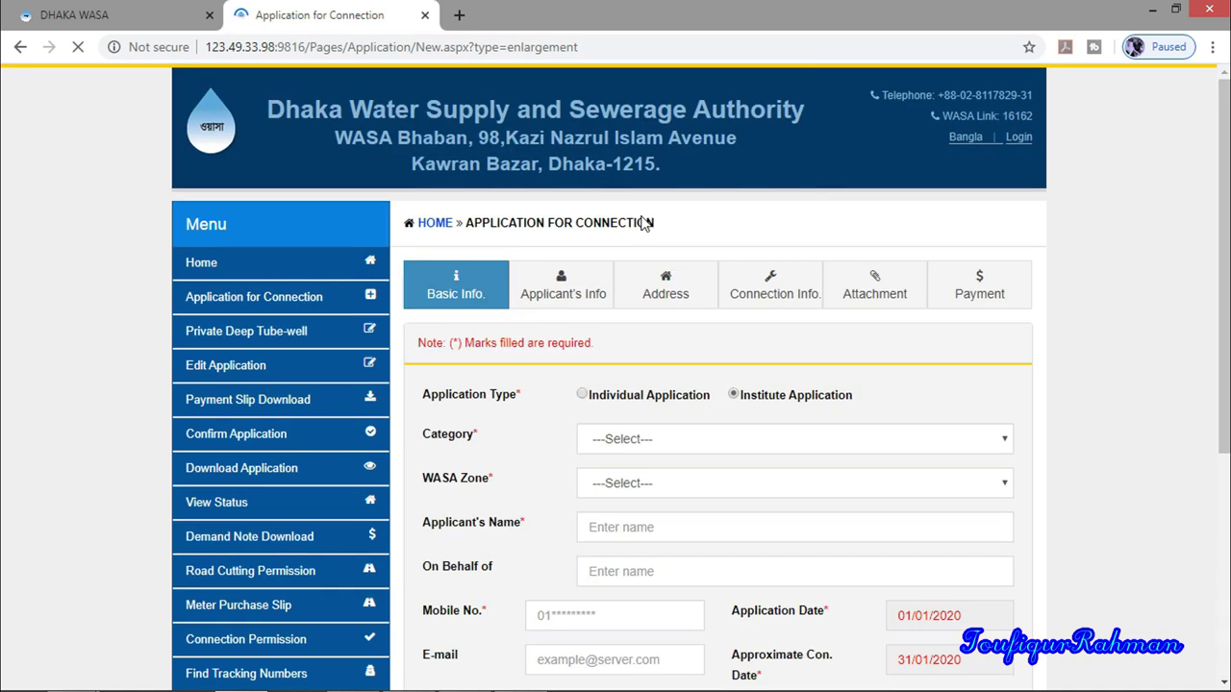
click(582, 395)
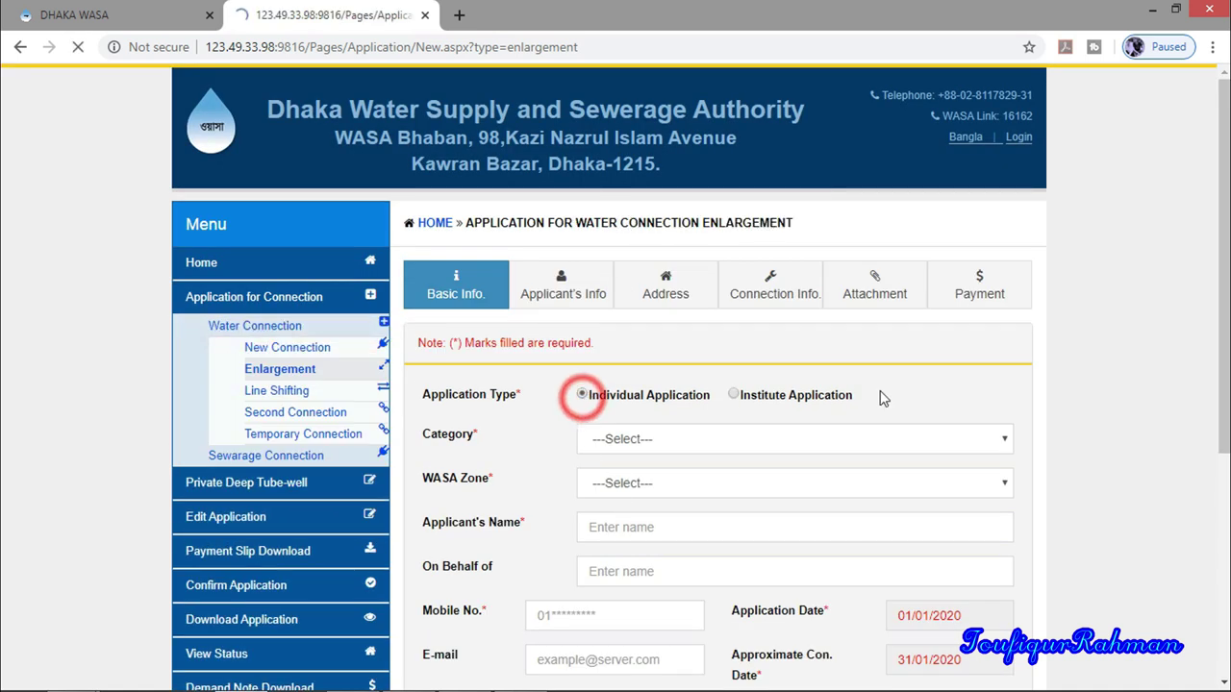
scroll(885, 396, down, 2)
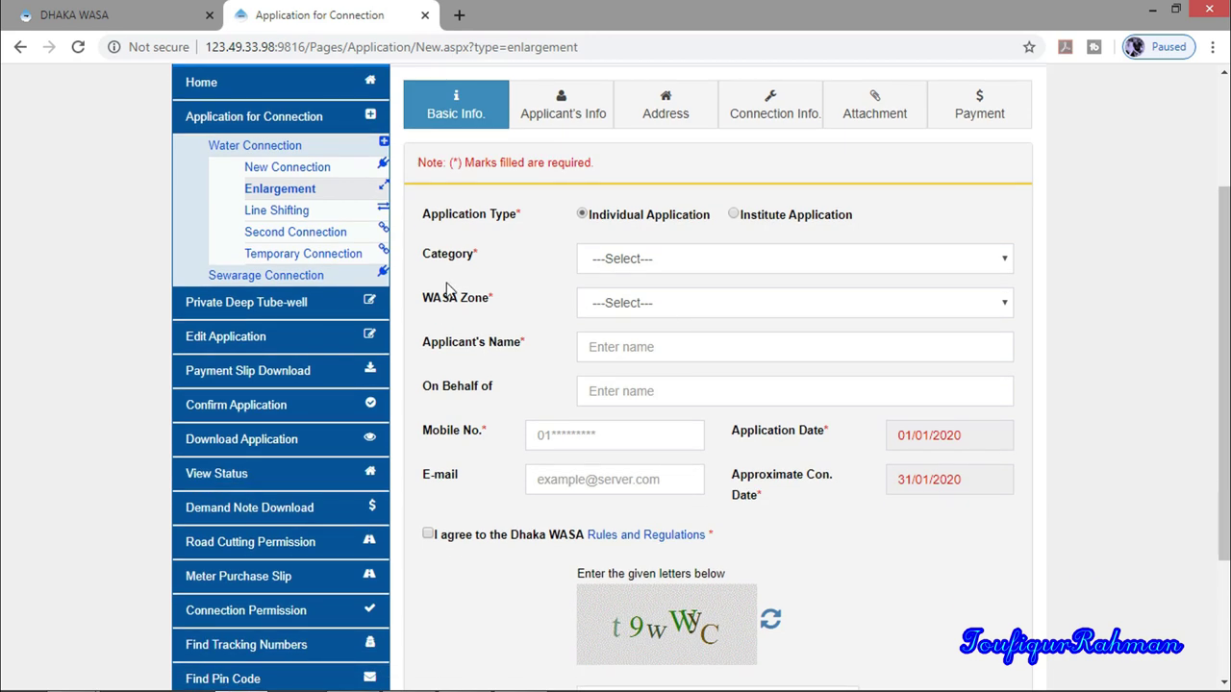
click(466, 270)
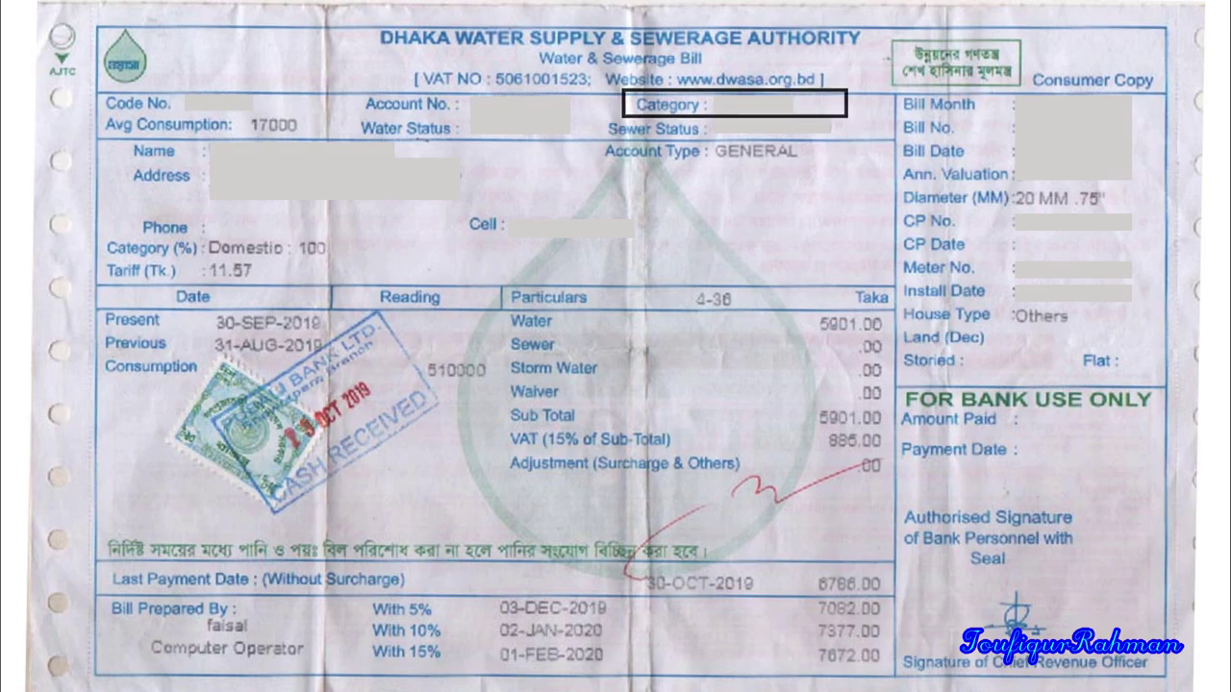
Pick Domestic as the category and MODS Zone-04 as the WASA zone
click(870, 268)
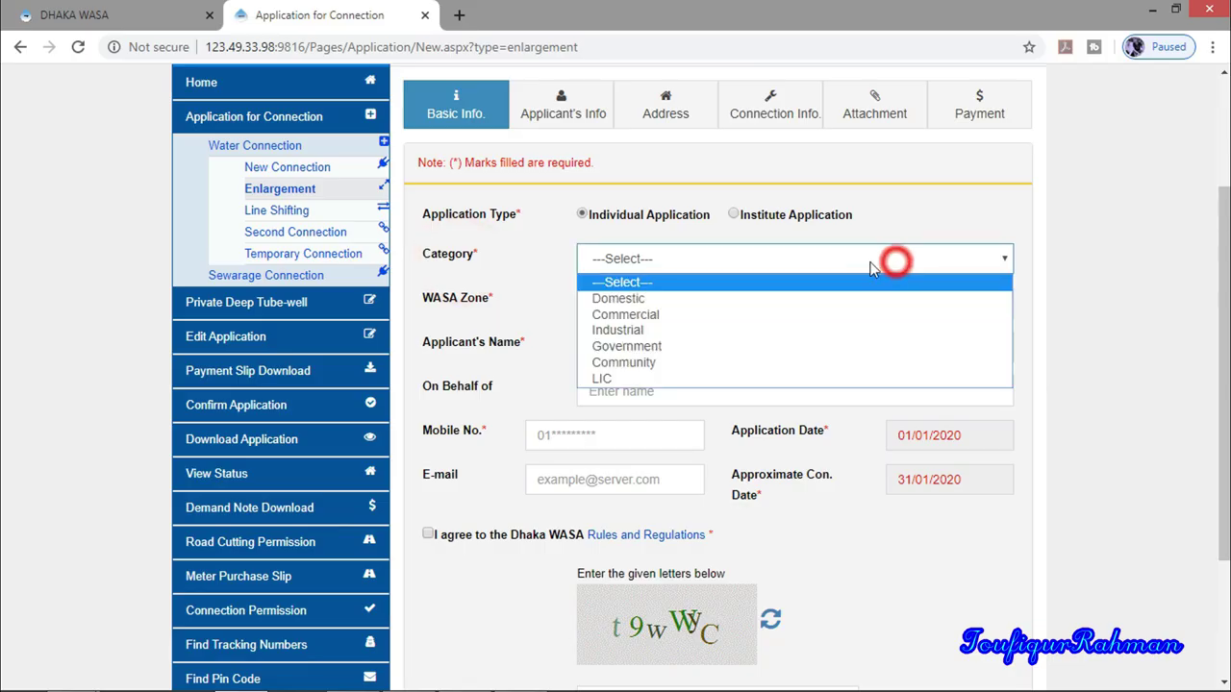
click(675, 298)
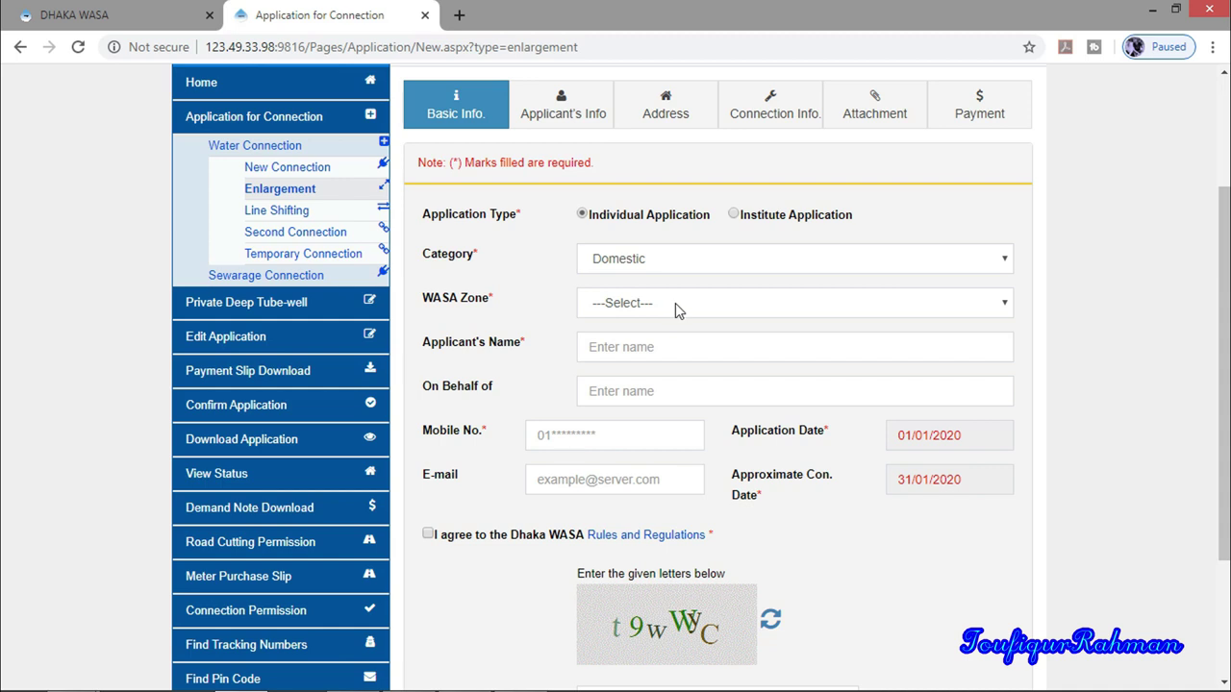
click(420, 304)
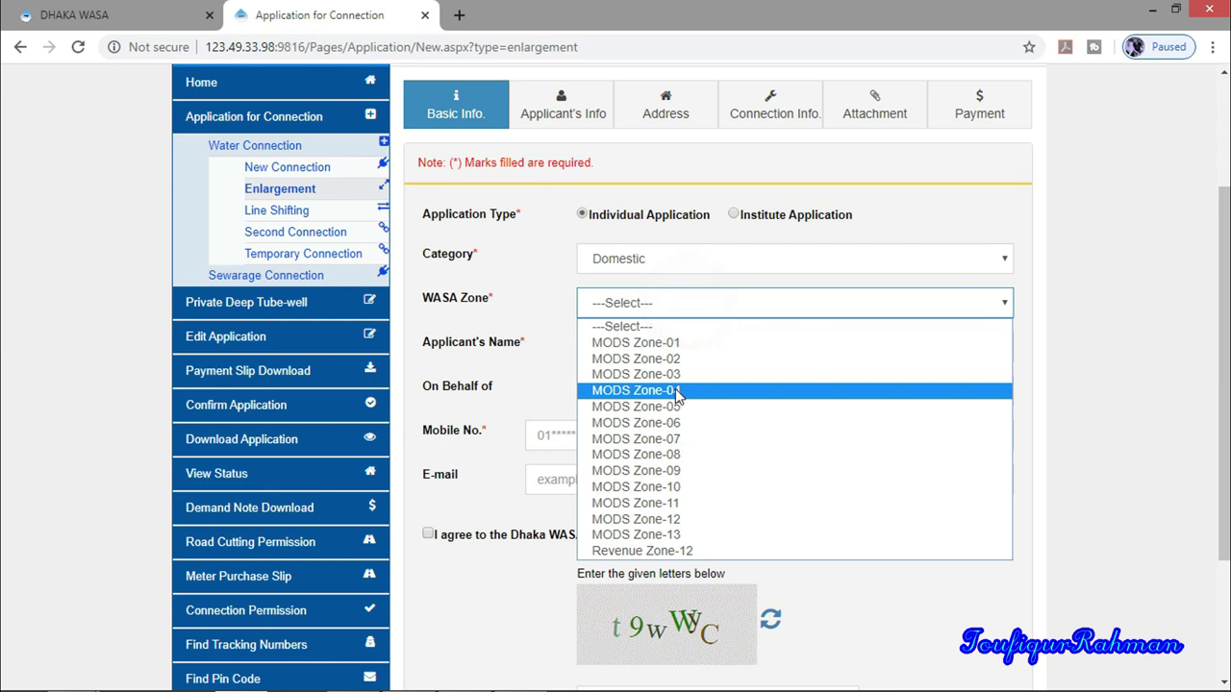
click(678, 394)
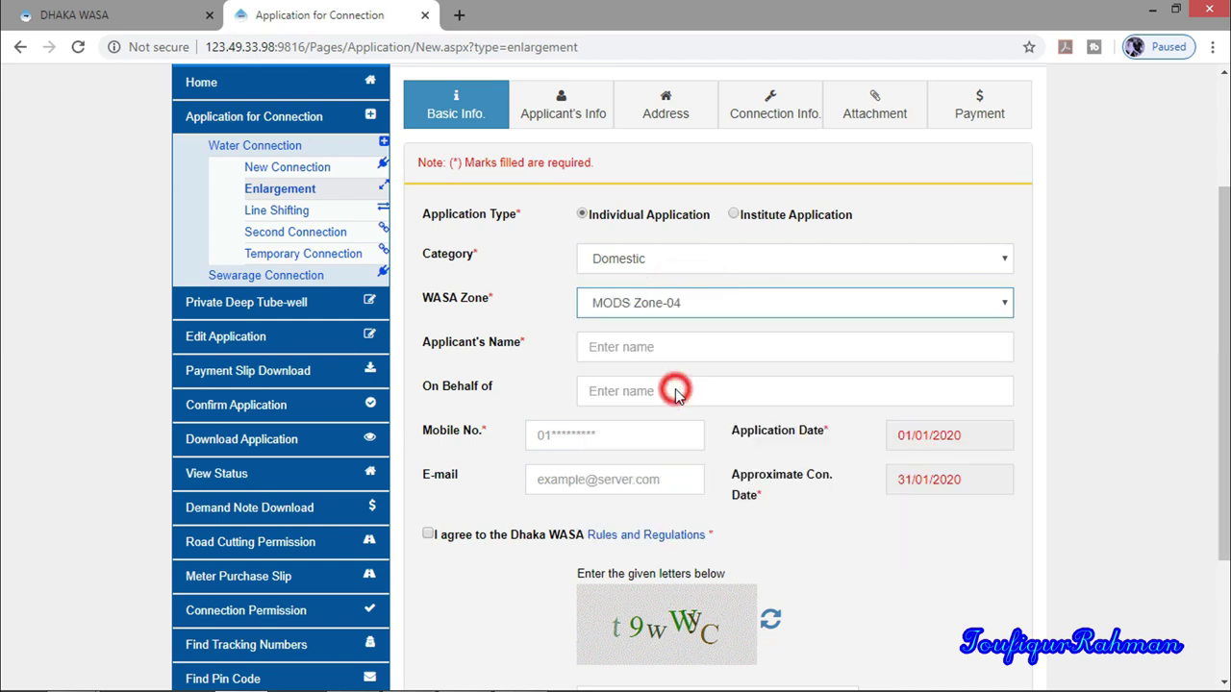
Enter the applicant's full name, mobile number and contact e-mail in the basic info
scroll(622, 286, down, 1)
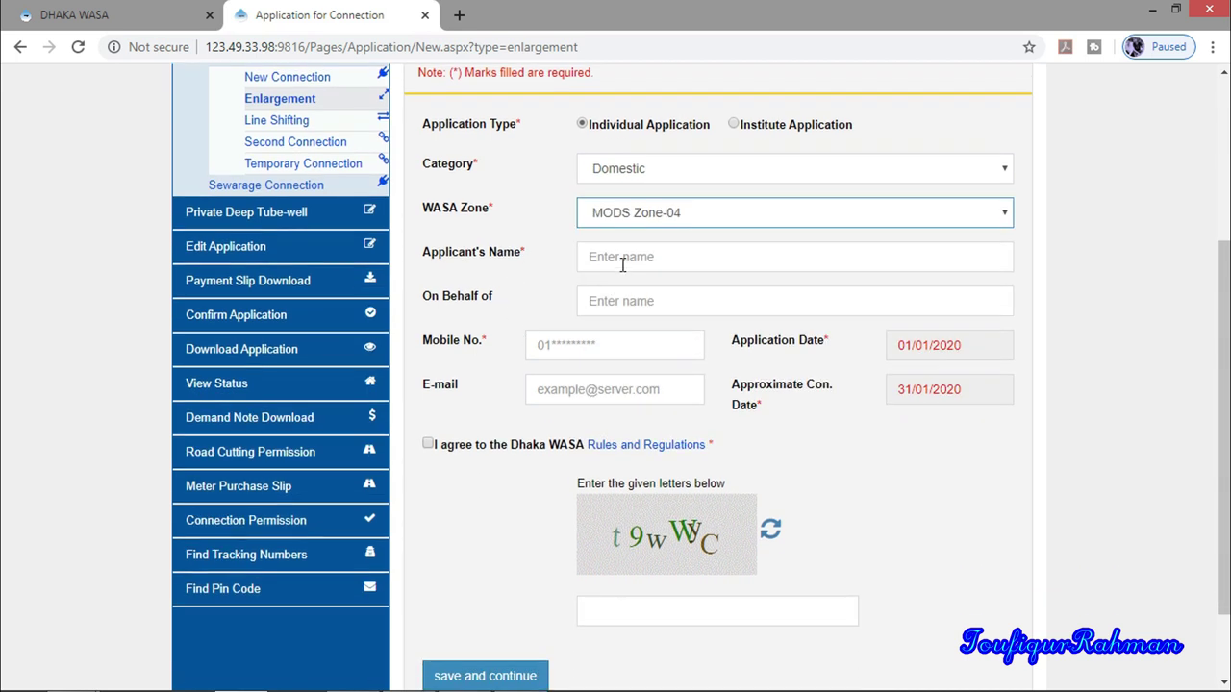
click(623, 261)
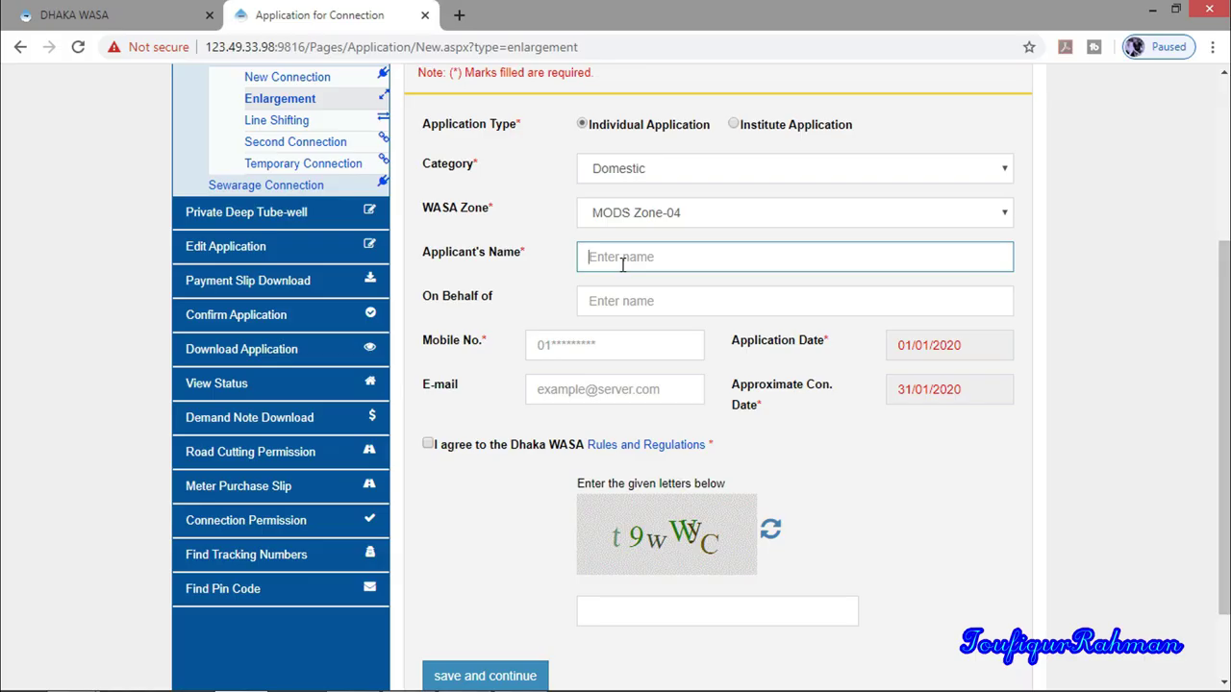
click(627, 299)
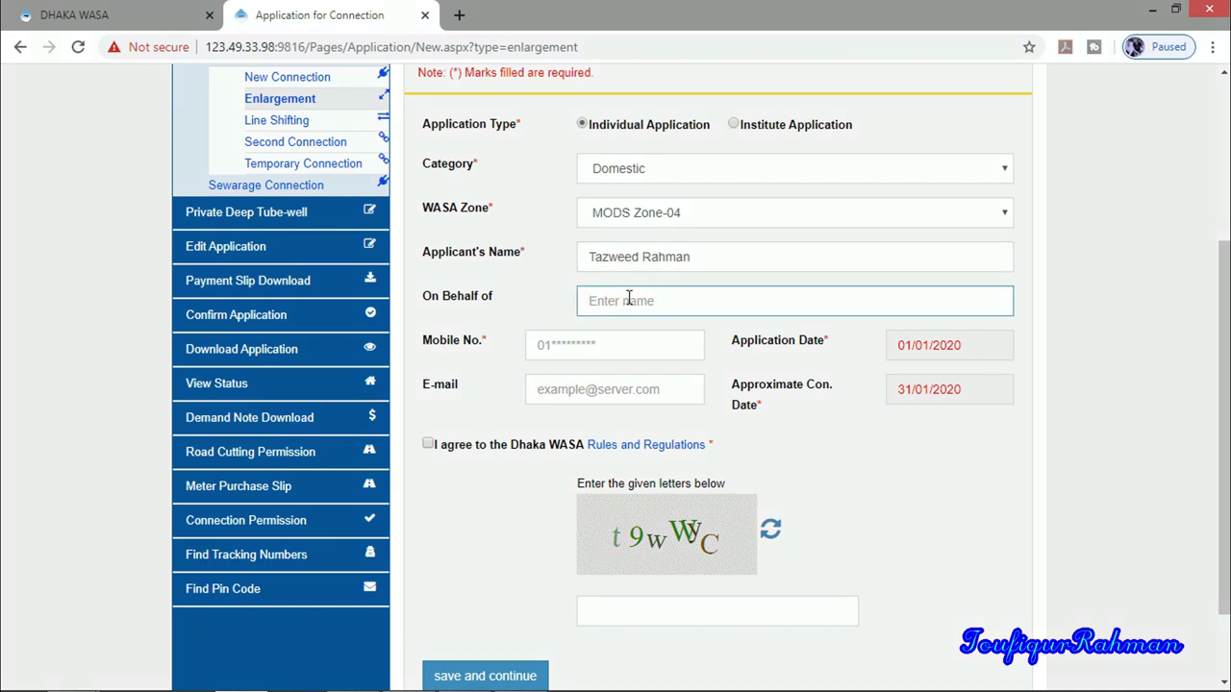
key(Tab)
click(639, 342)
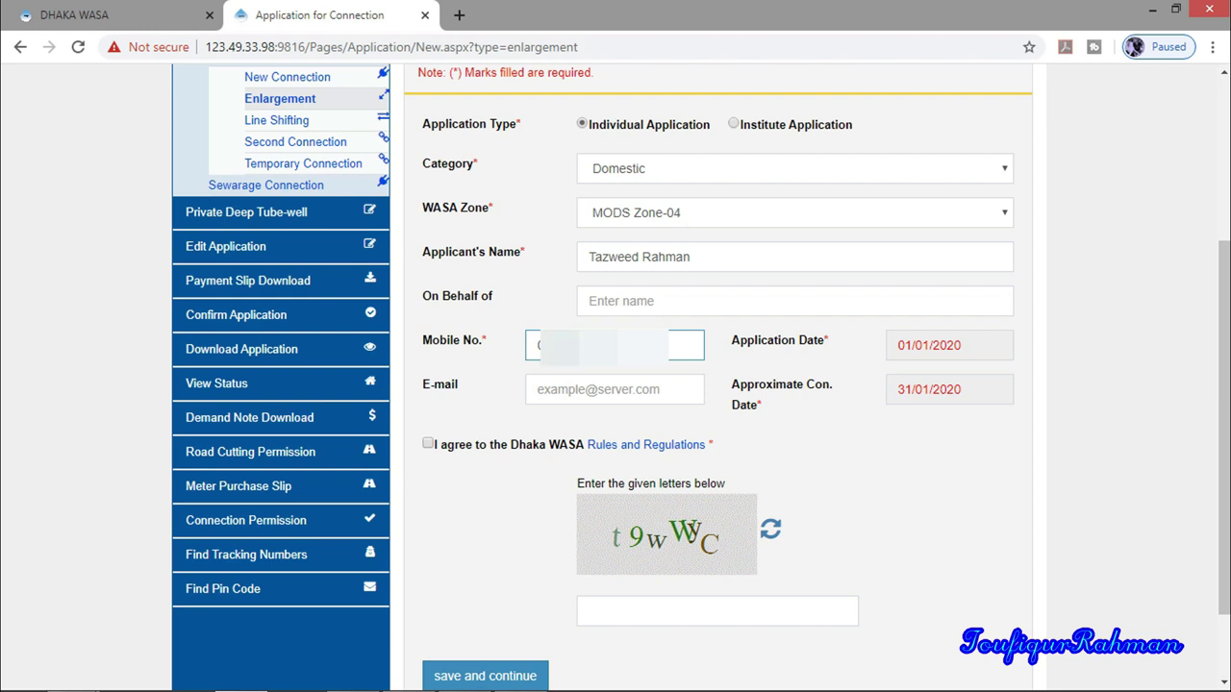
click(569, 389)
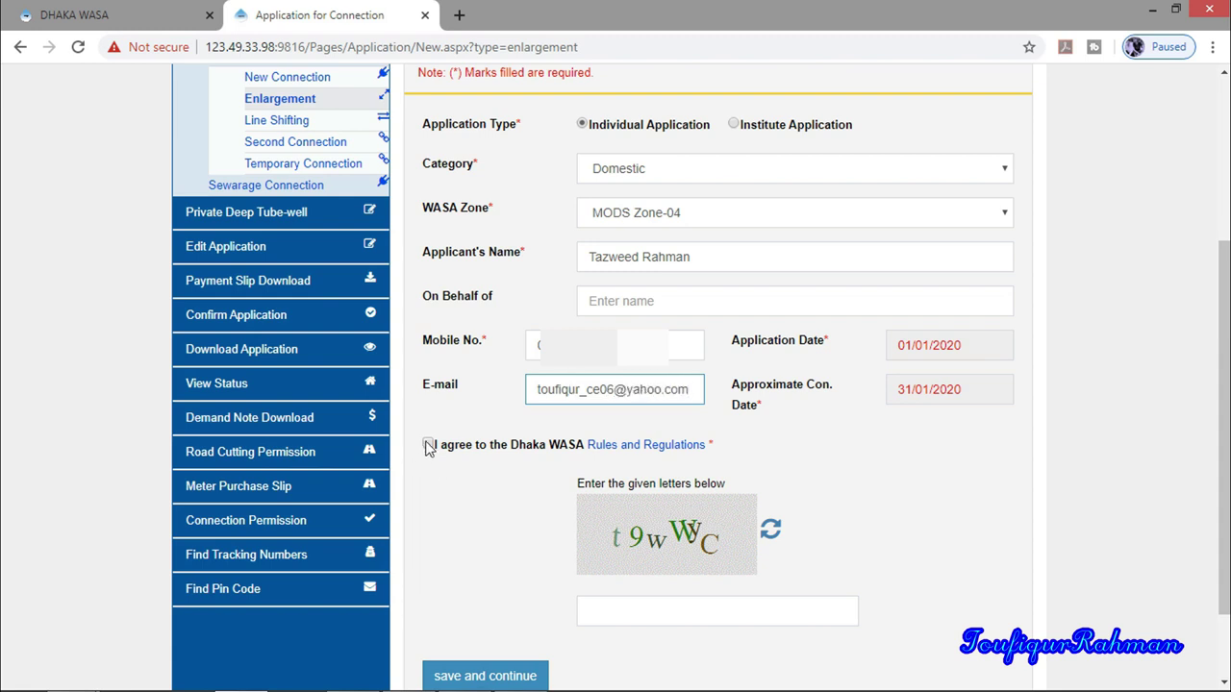
Agree to the Dhaka WASA rules, enter the captcha, and save the basic info
click(429, 445)
click(629, 603)
text(t9wWyC)
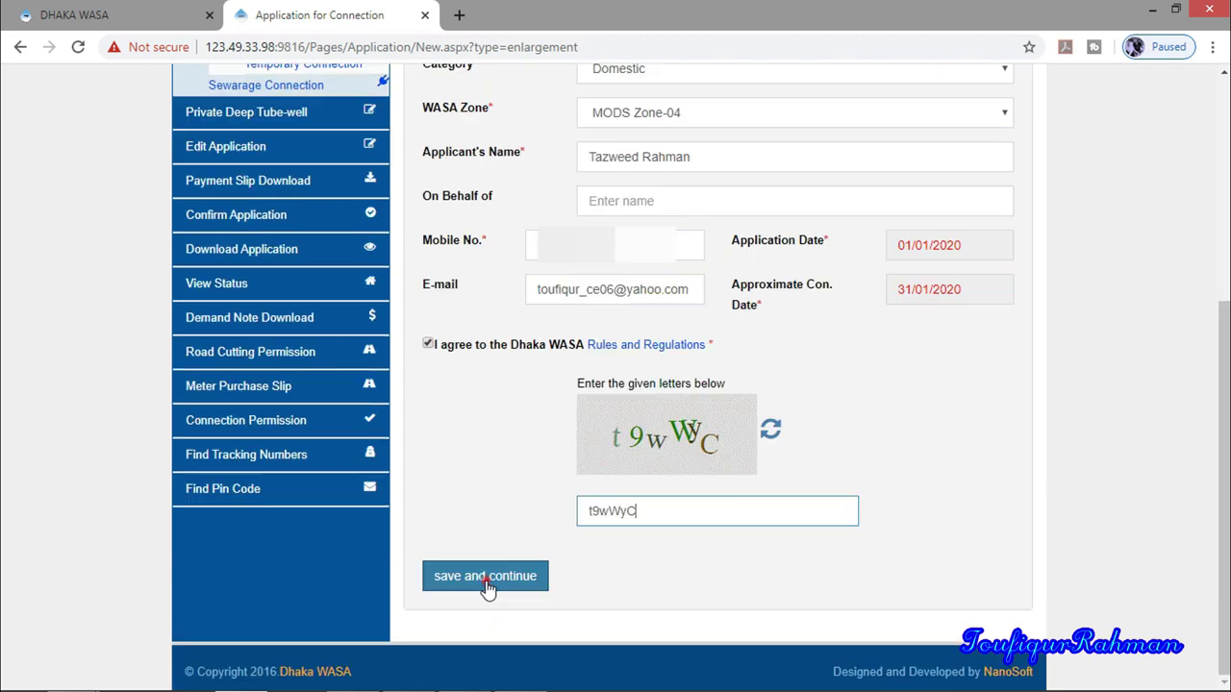
click(485, 578)
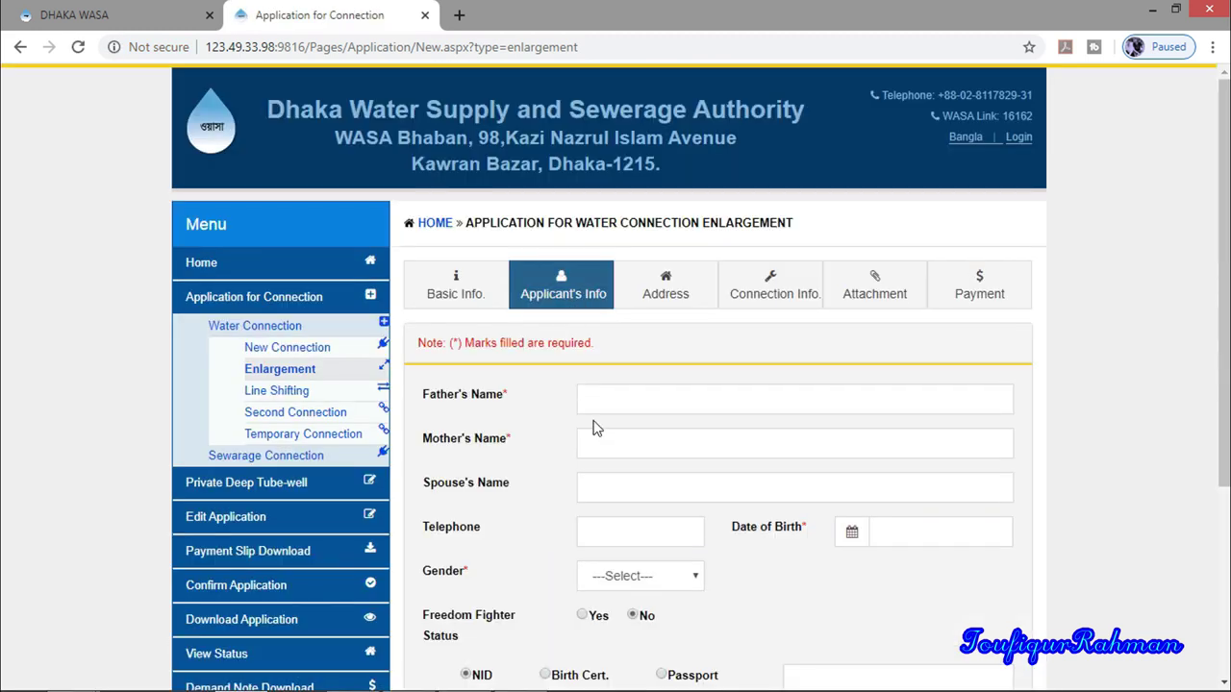
Fill in the father's, mother's and spouse's names and the date of birth
click(619, 404)
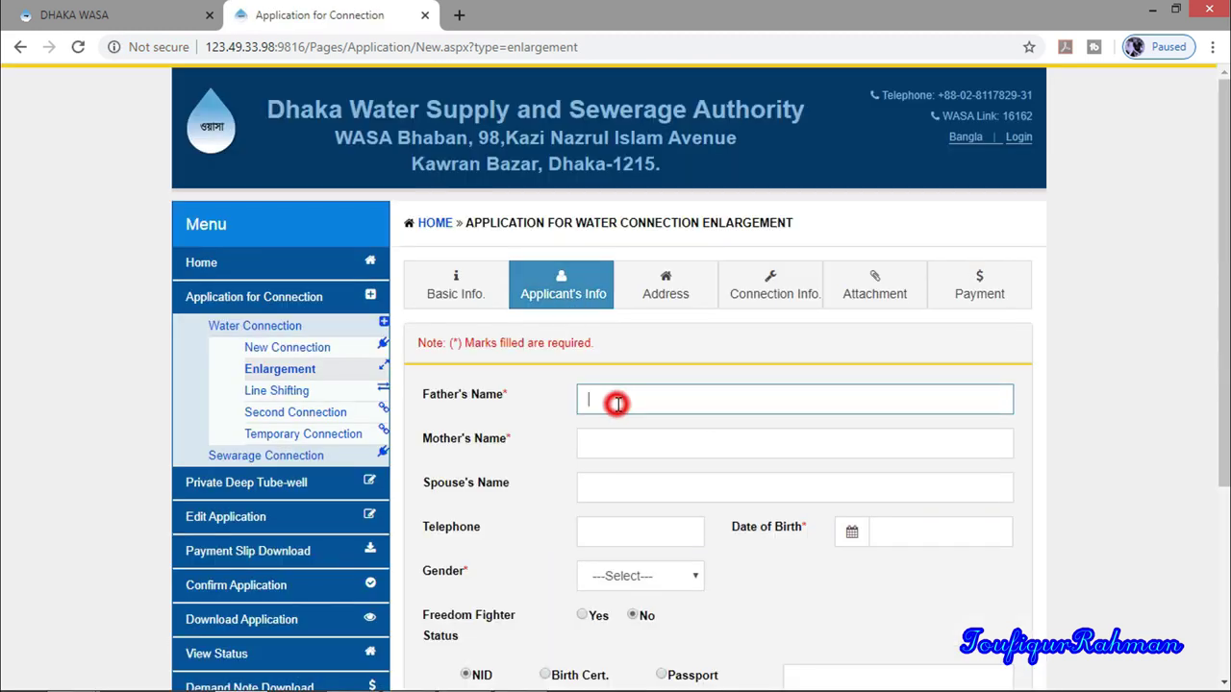
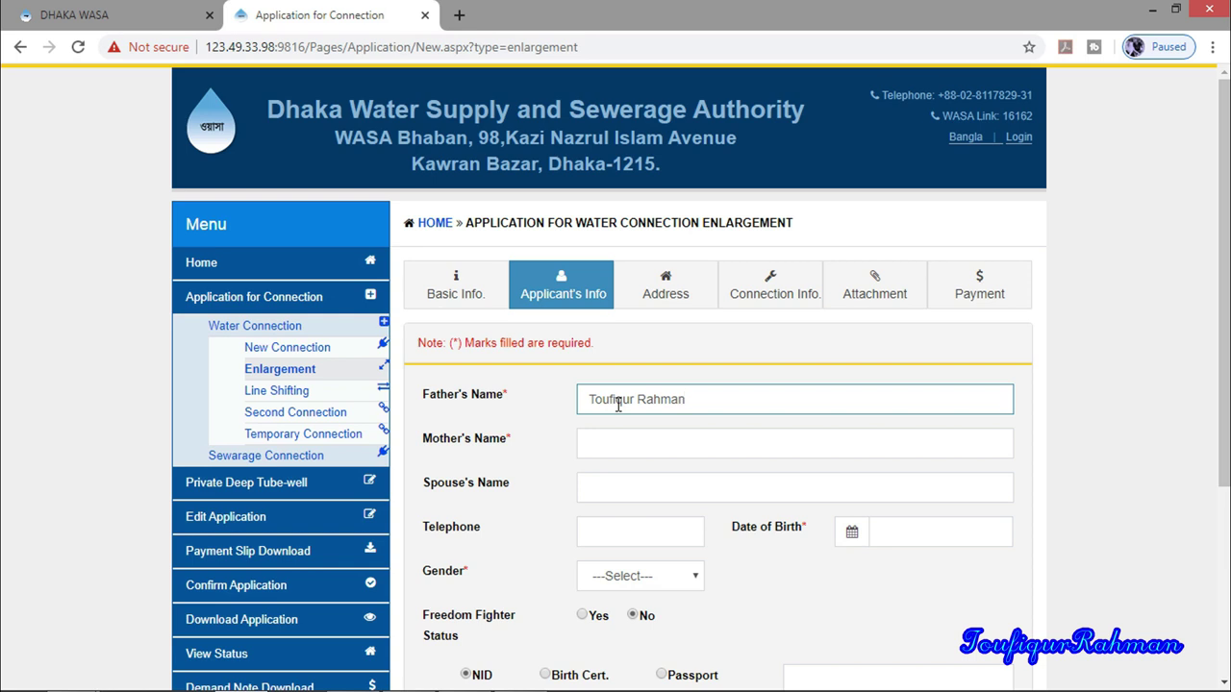
click(598, 441)
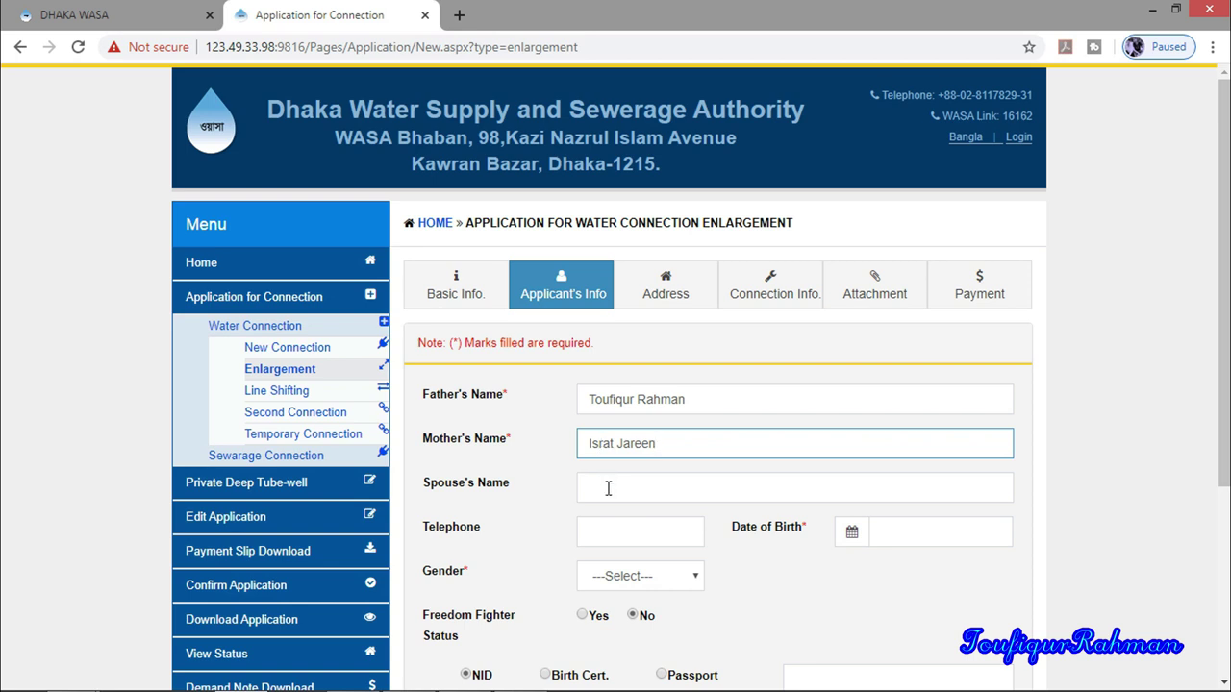
click(608, 489)
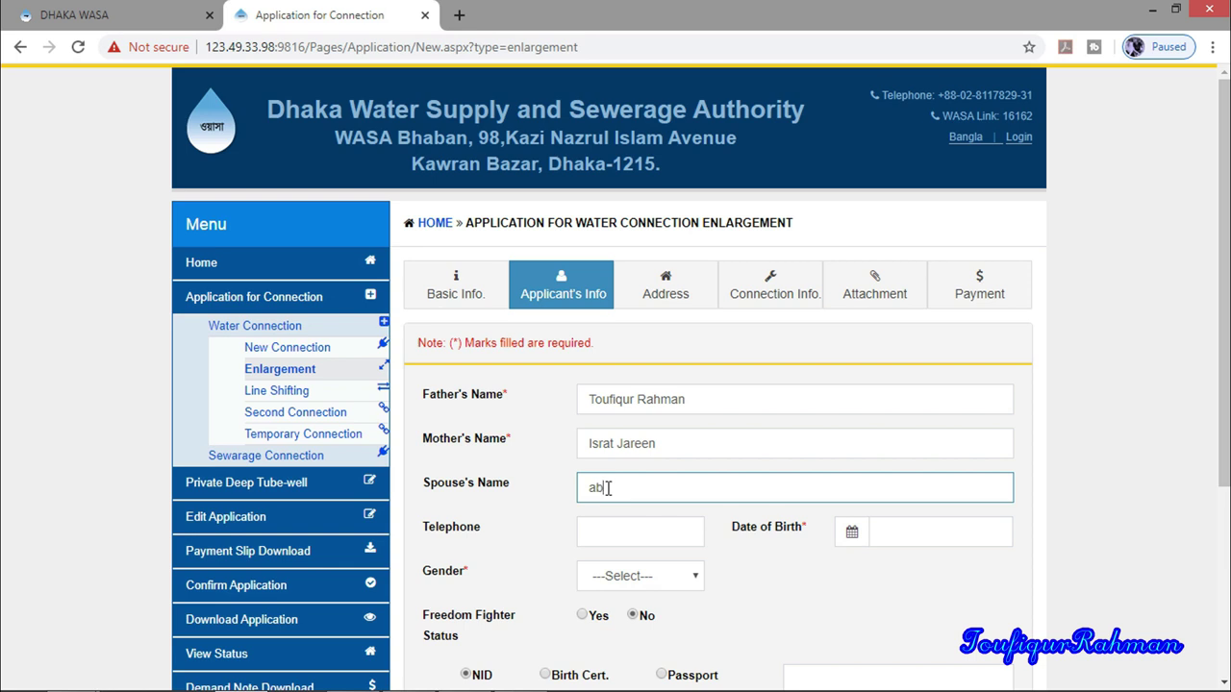
click(968, 533)
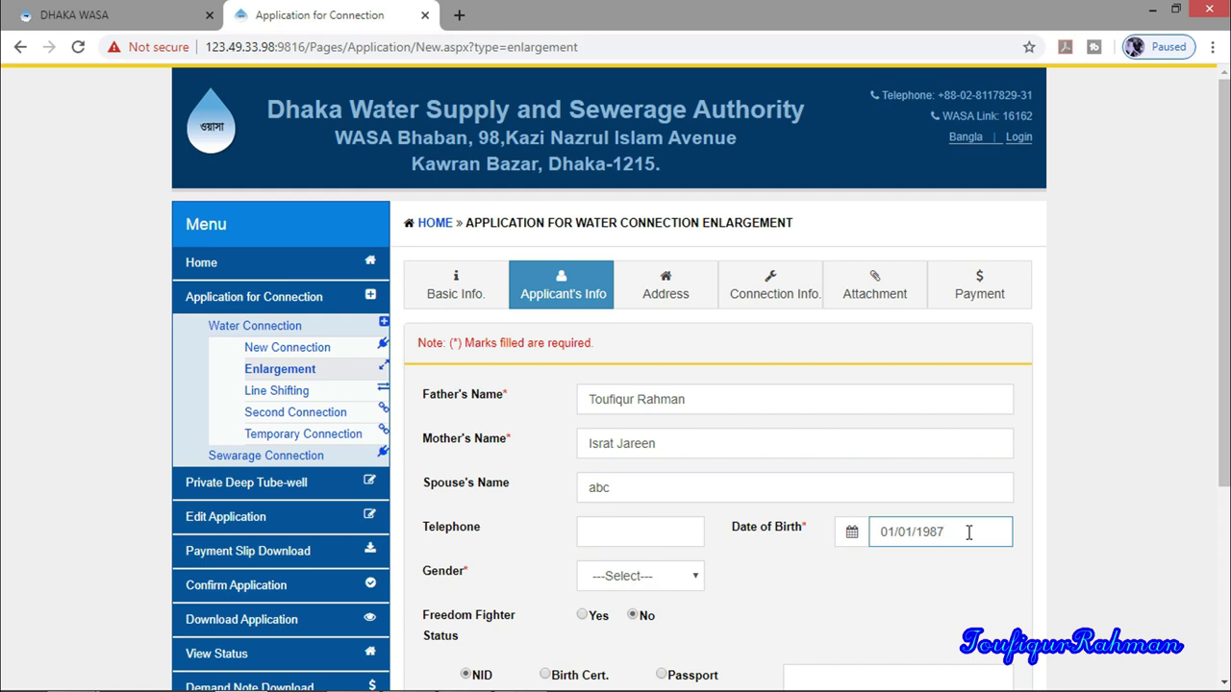
Set gender to Female, keep freedom fighter as No, and enter the NID number
scroll(968, 533, down, 1)
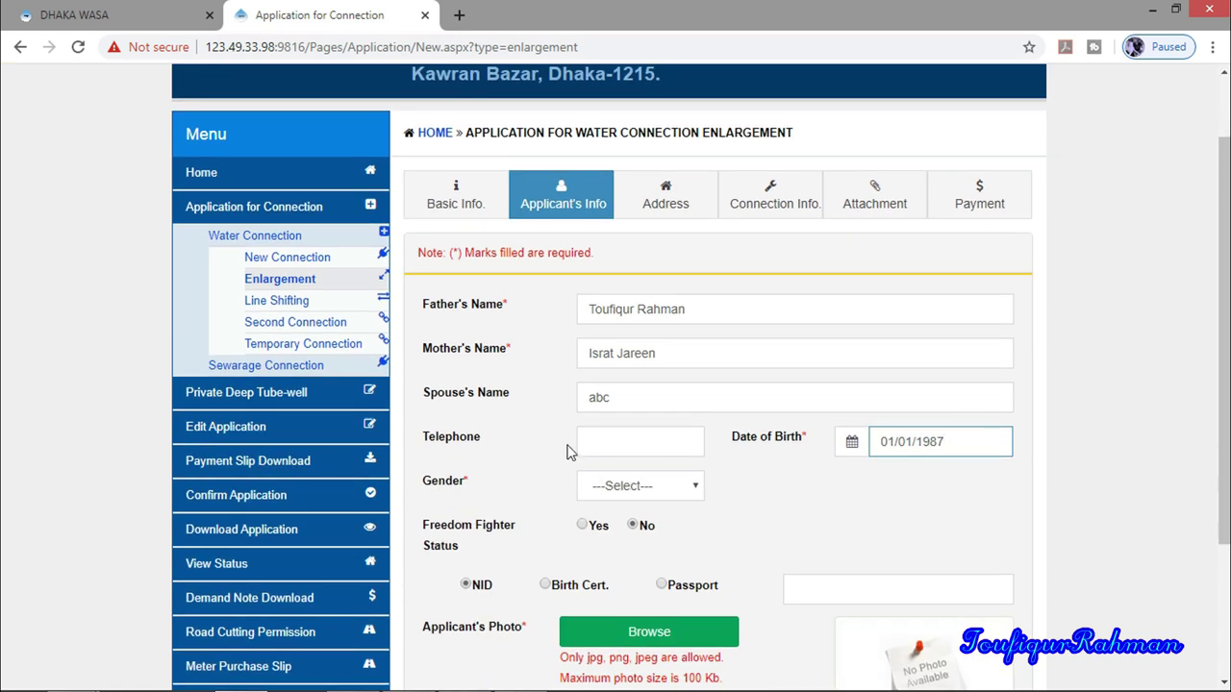
click(688, 485)
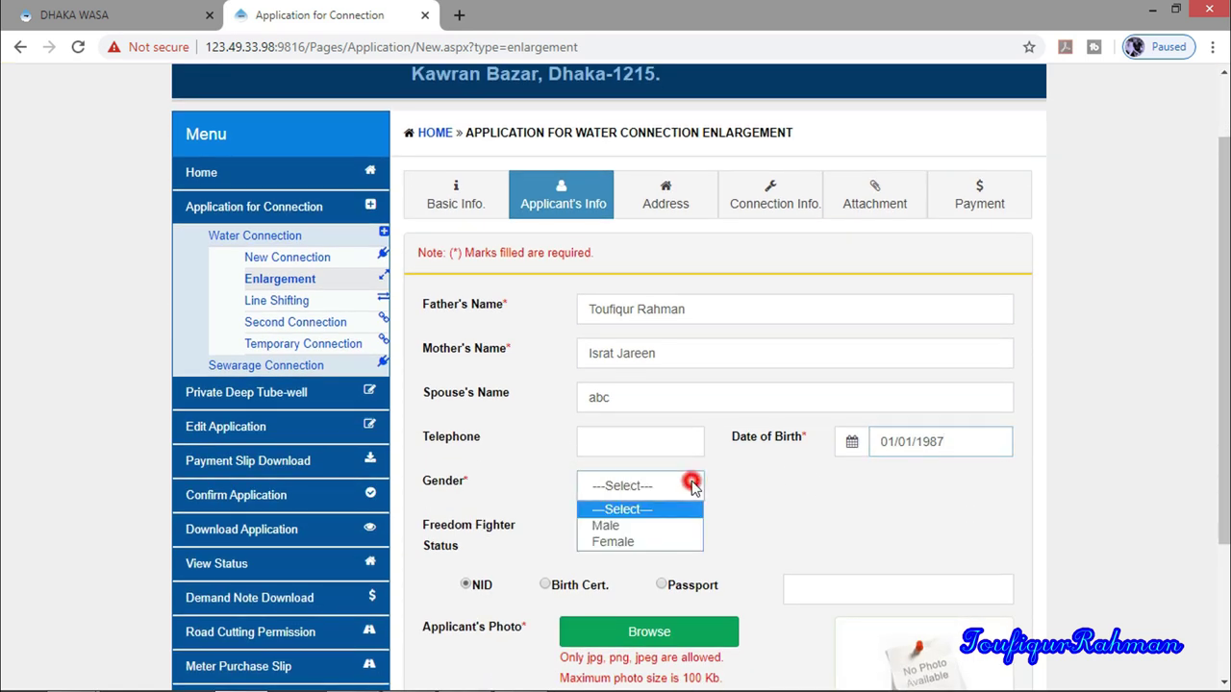
click(635, 543)
scroll(616, 519, down, 2)
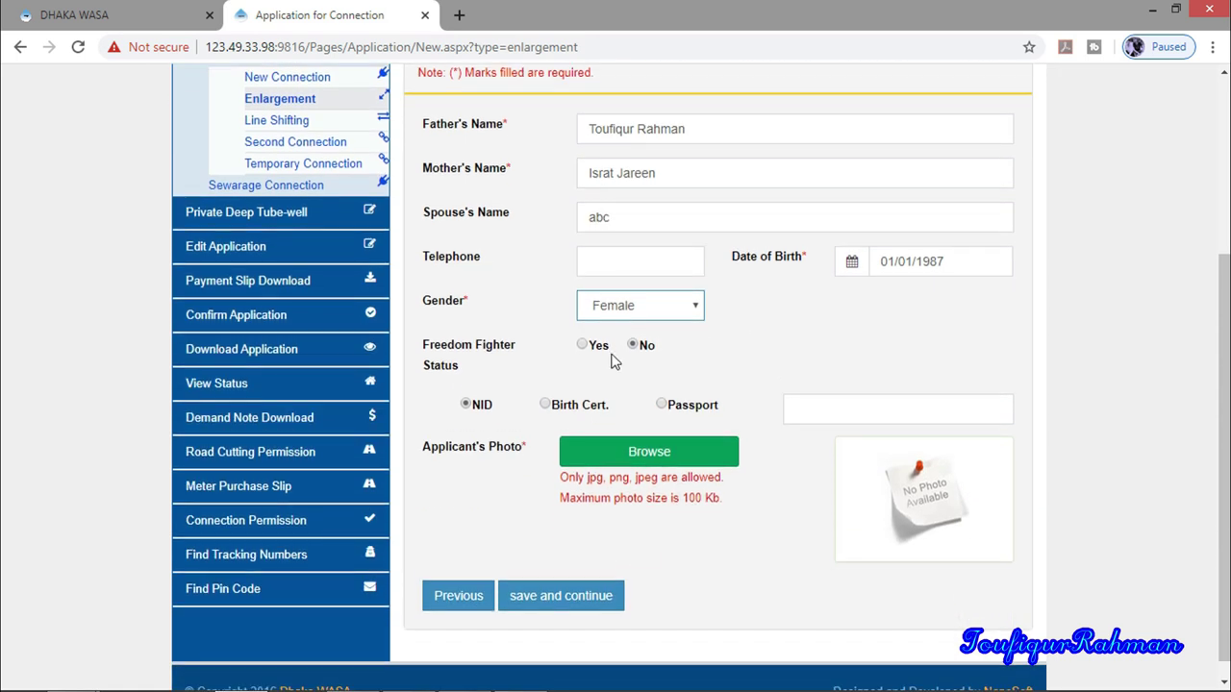
click(632, 344)
click(818, 412)
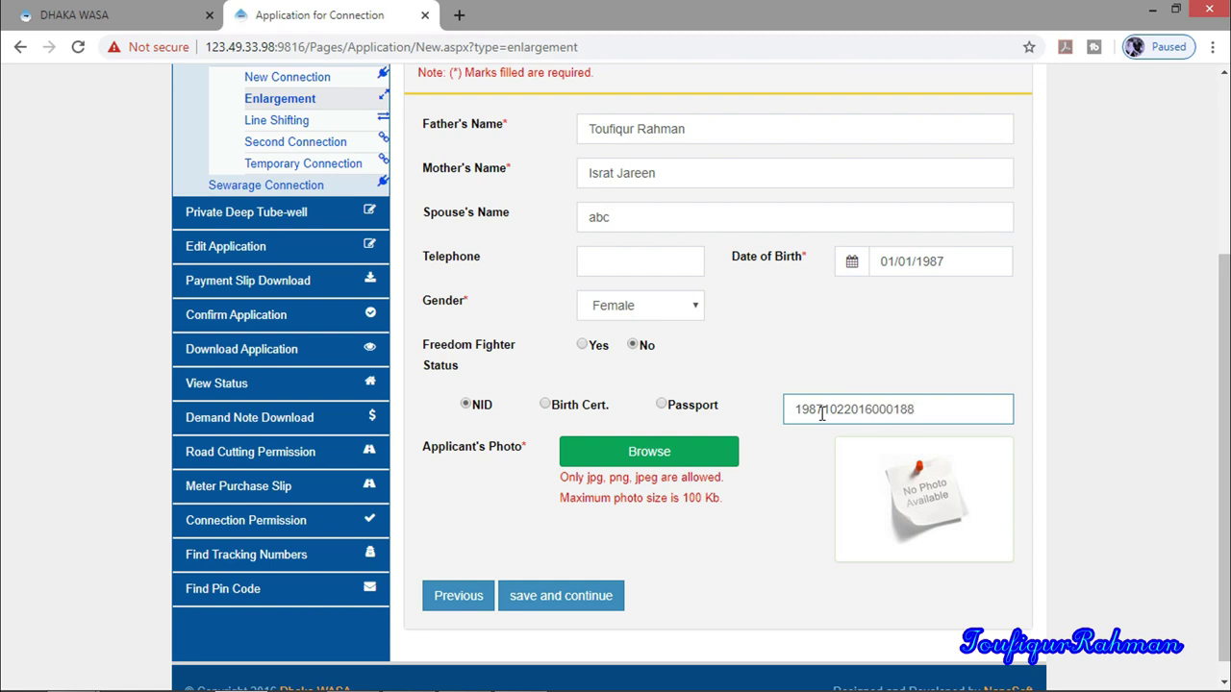
Upload the passport picture as the applicant photo and save the applicant info
scroll(843, 584, down, 1)
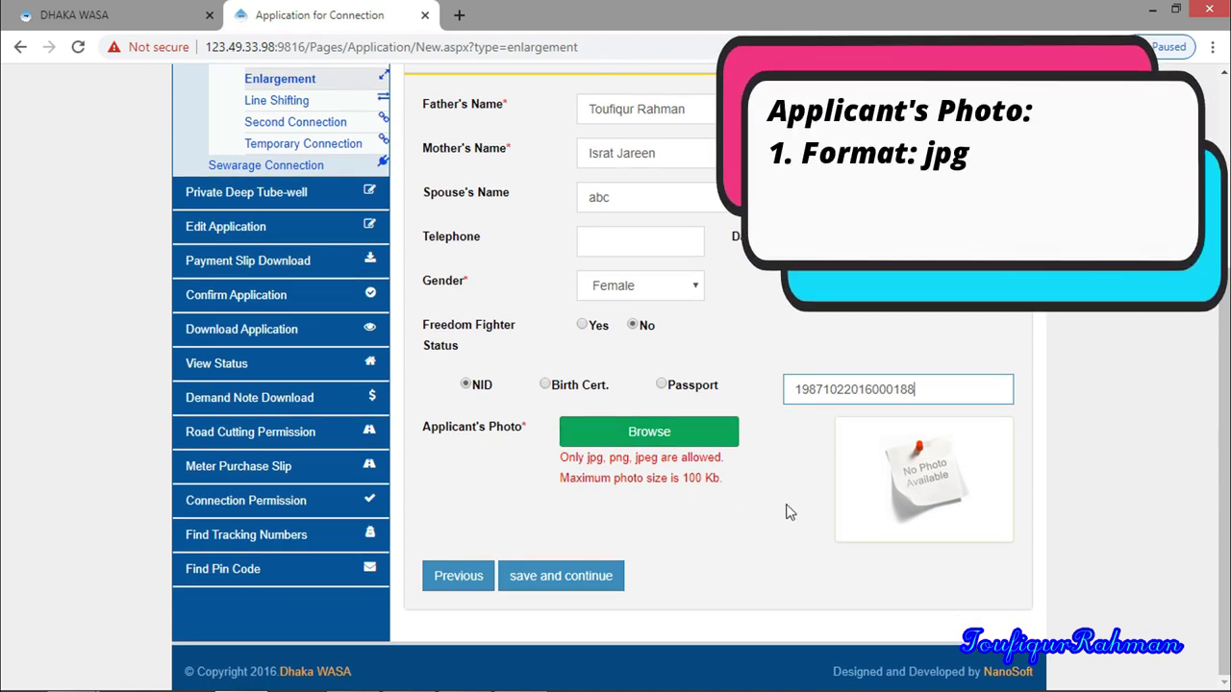
click(427, 426)
click(596, 433)
click(564, 257)
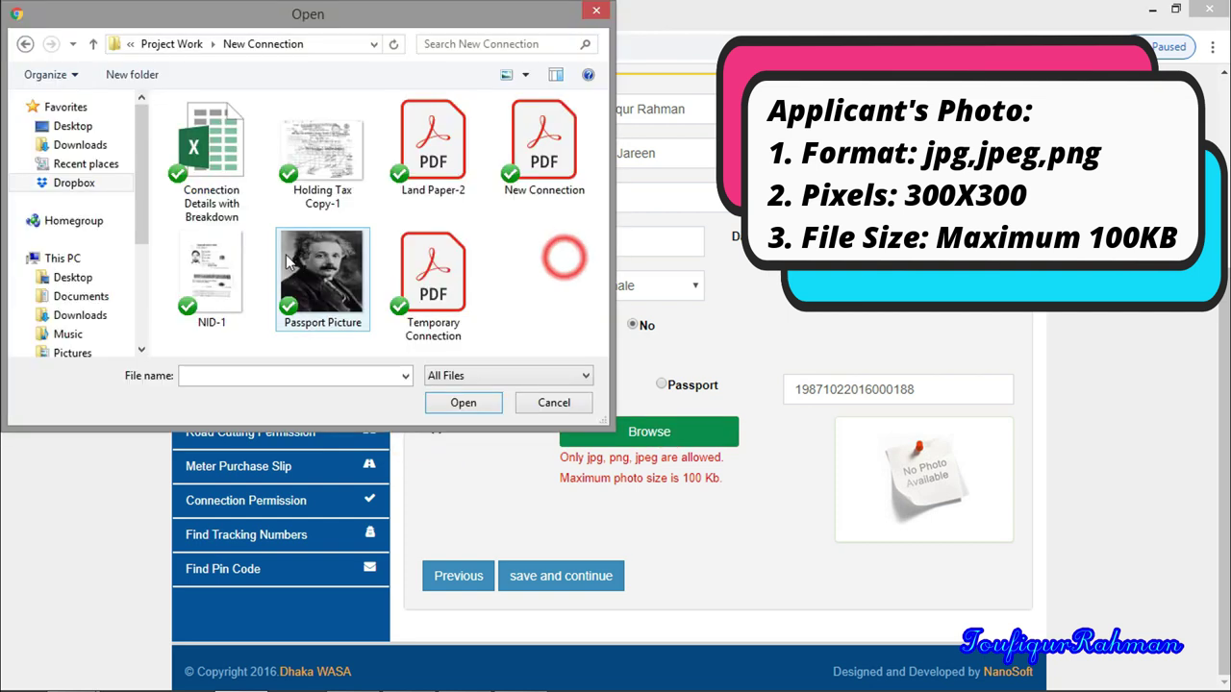
double_click(308, 265)
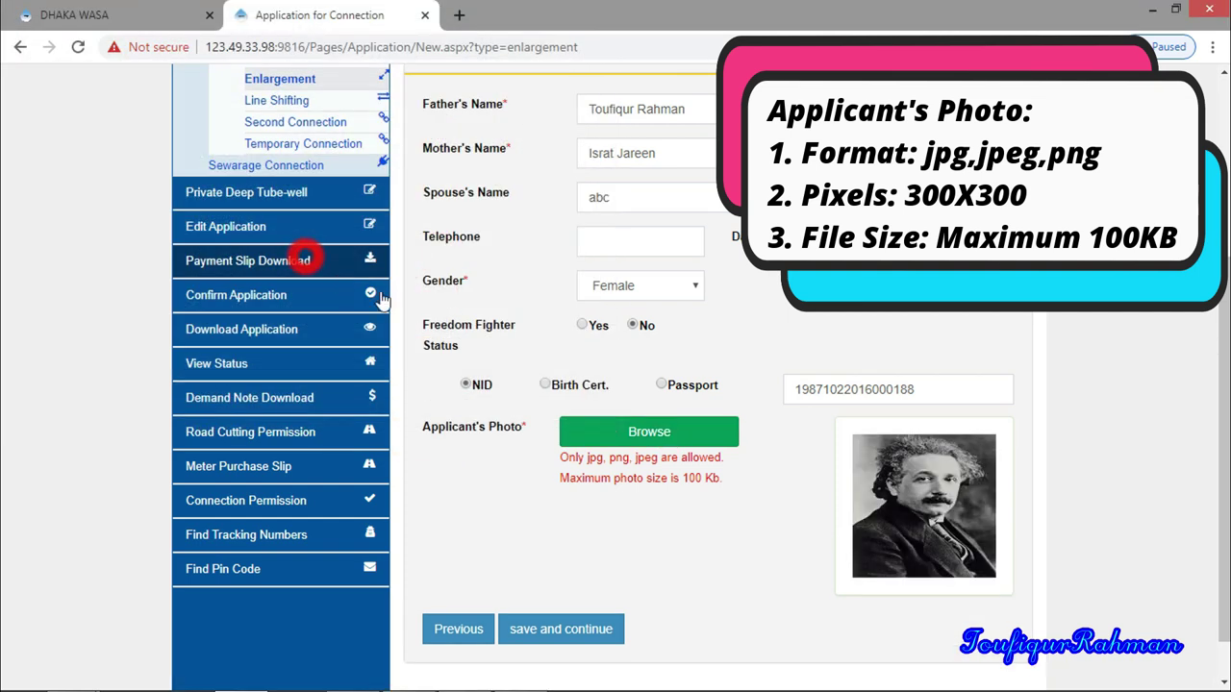
scroll(752, 519, down, 1)
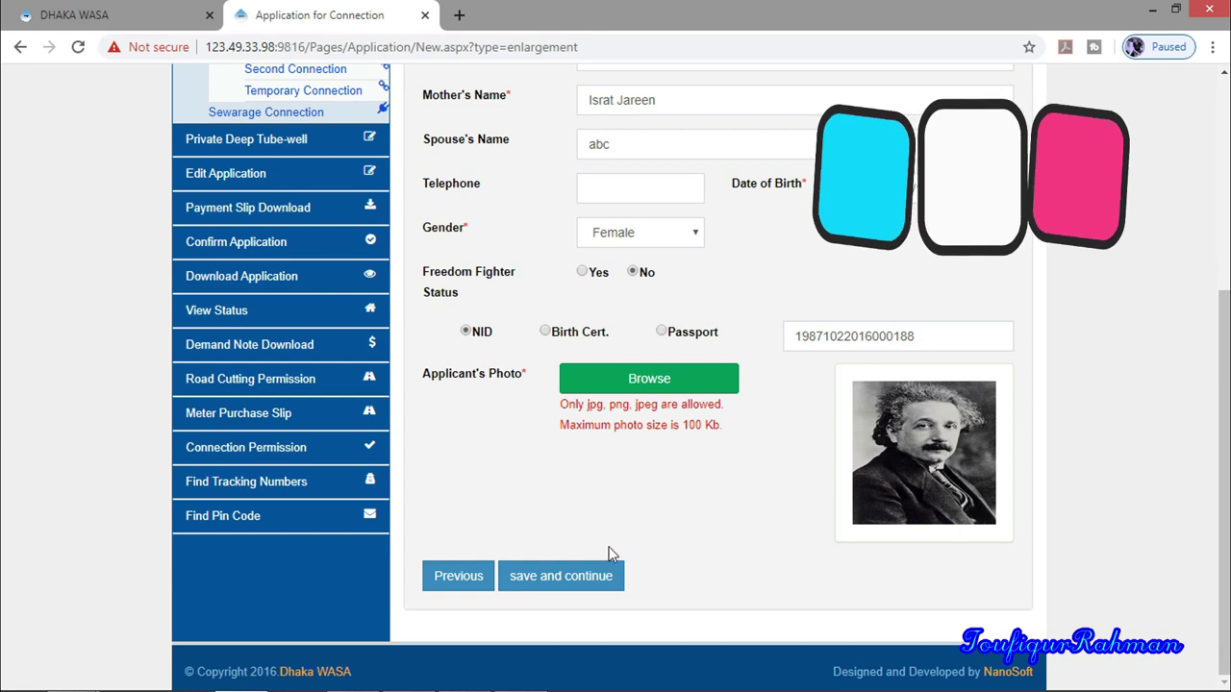
click(574, 583)
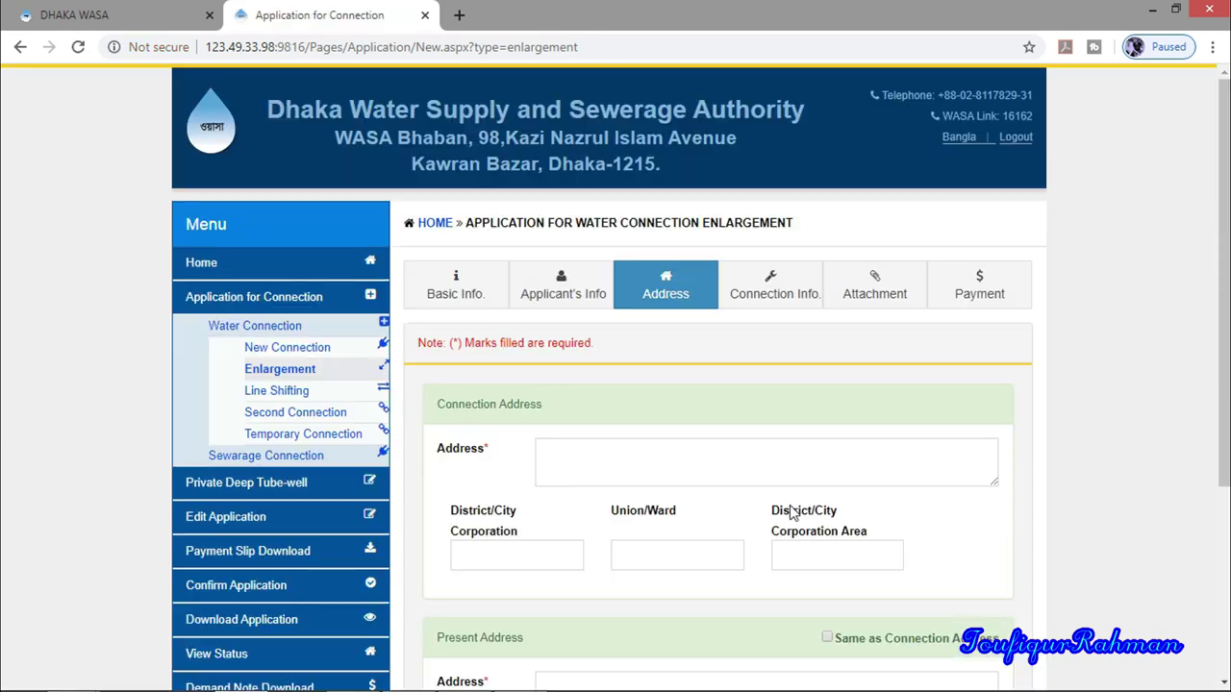
Type the street address of the connection into the Connection Address field
scroll(795, 515, down, 3)
scroll(794, 514, up, 3)
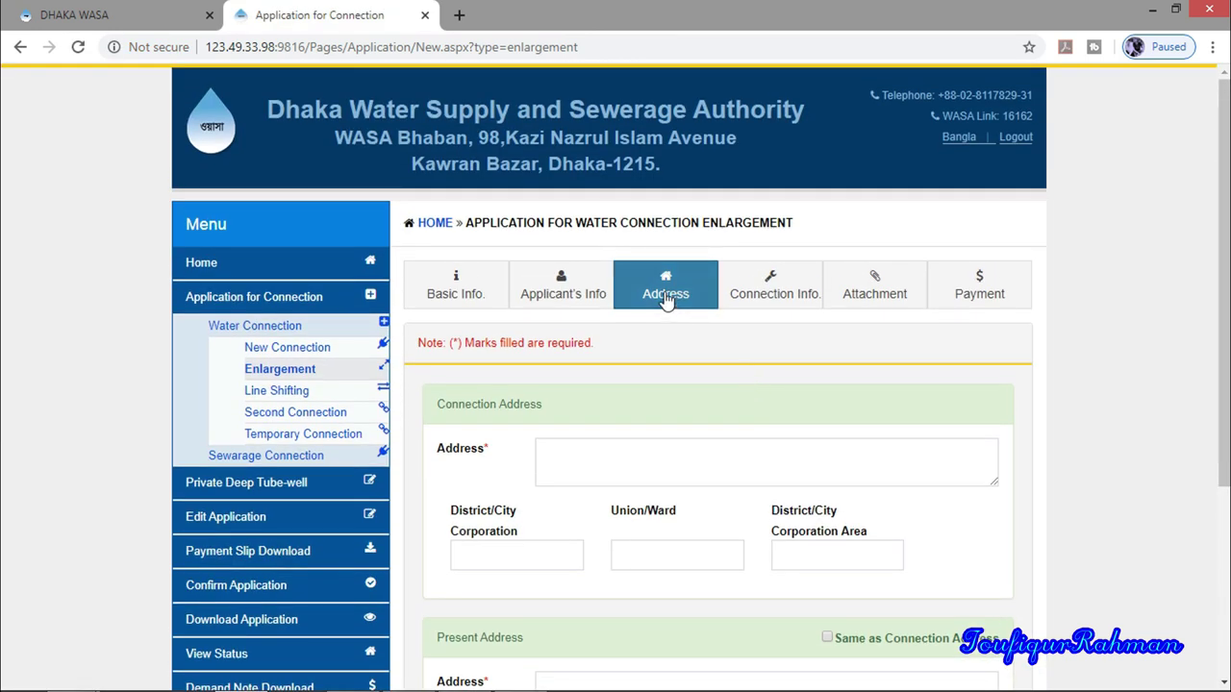
scroll(544, 461, down, 1)
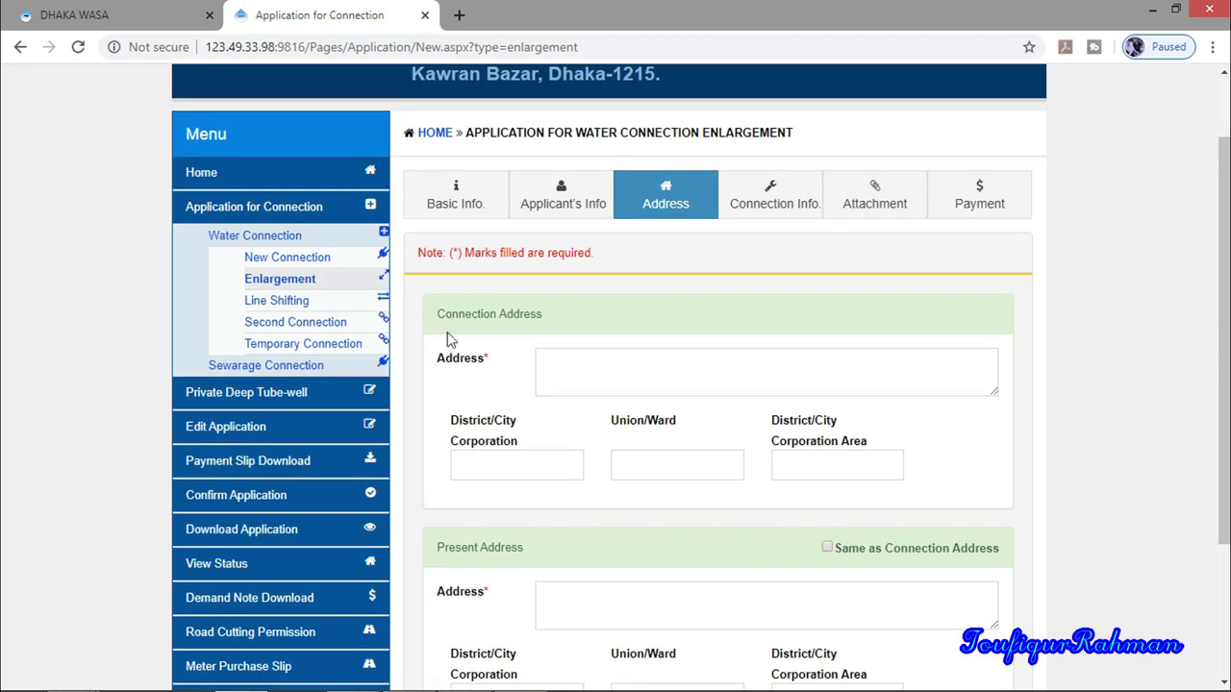
click(494, 320)
click(570, 366)
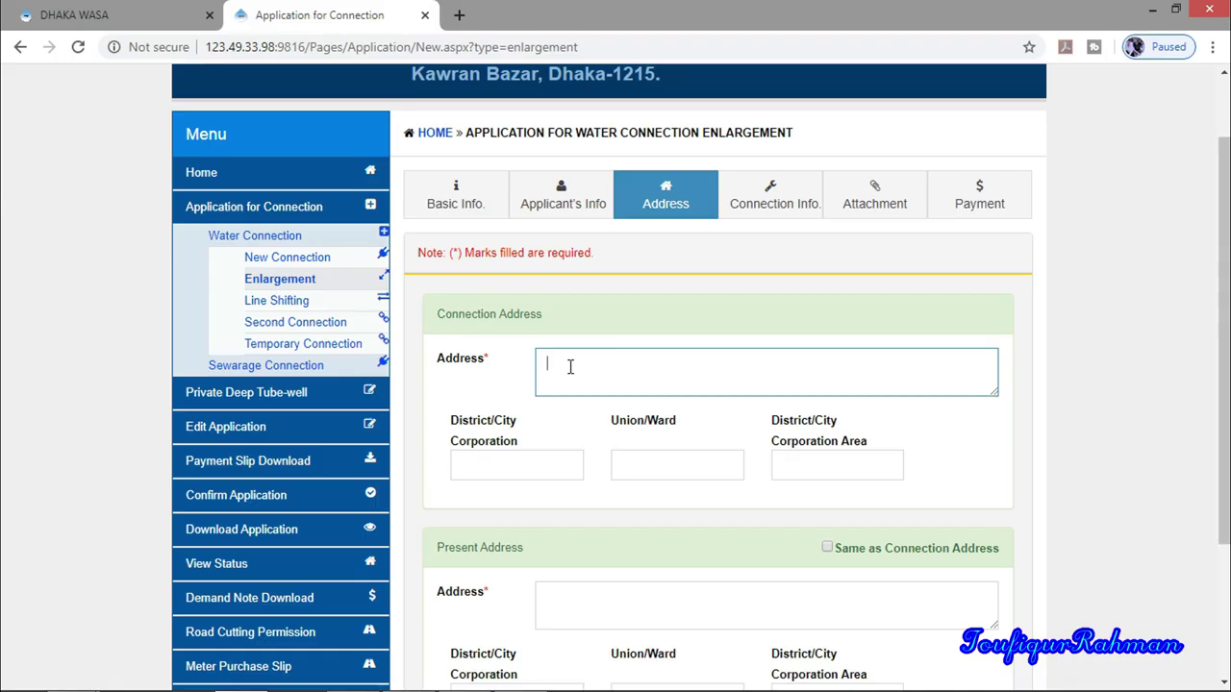
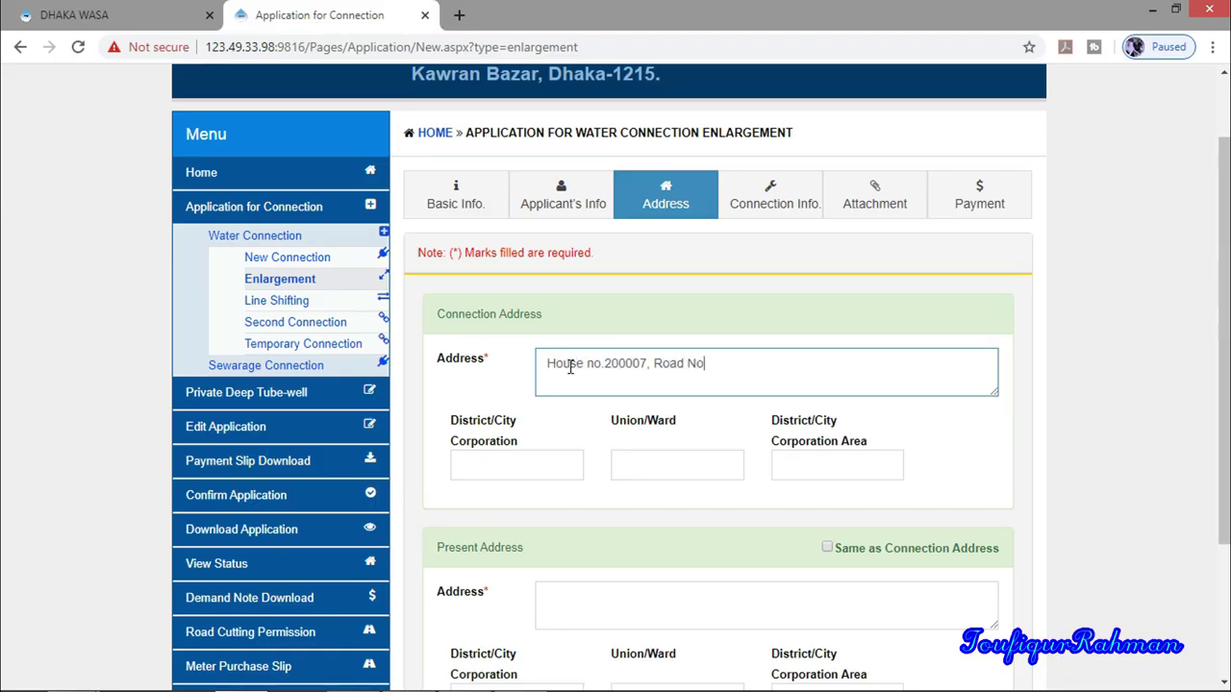
scroll(504, 404, down, 3)
Tick Same as Connection Address for the present address and save the addresses
click(568, 406)
click(468, 352)
click(559, 402)
click(831, 351)
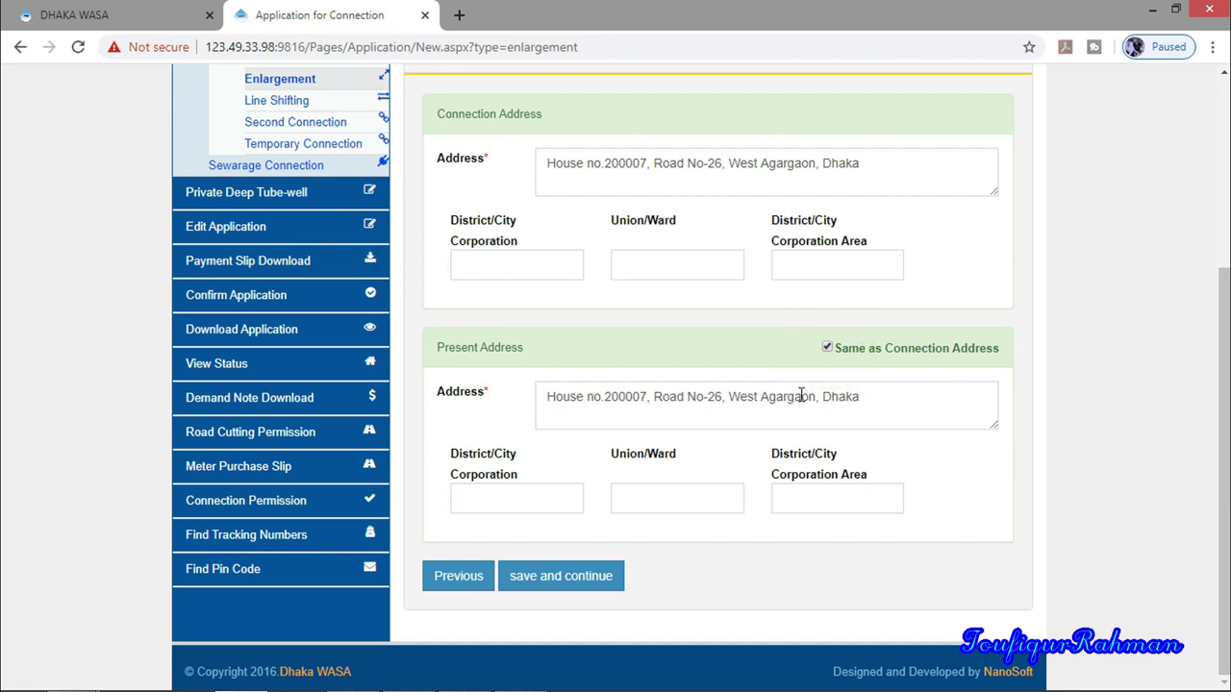
click(831, 351)
click(844, 394)
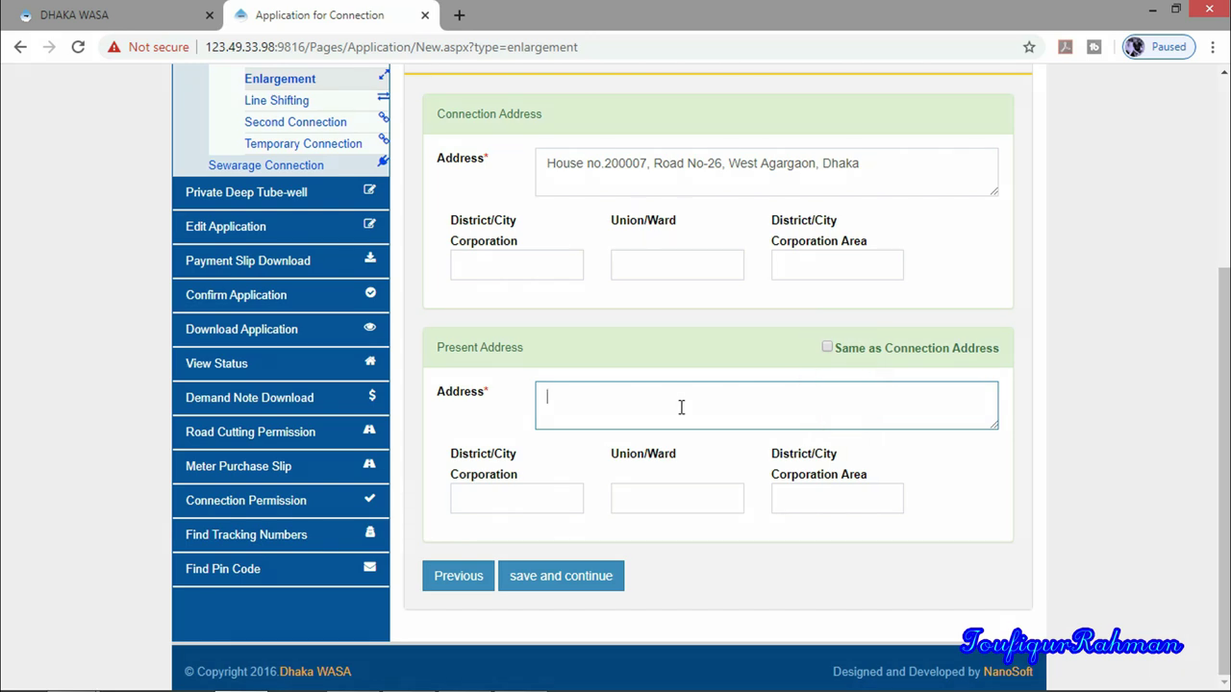
click(829, 350)
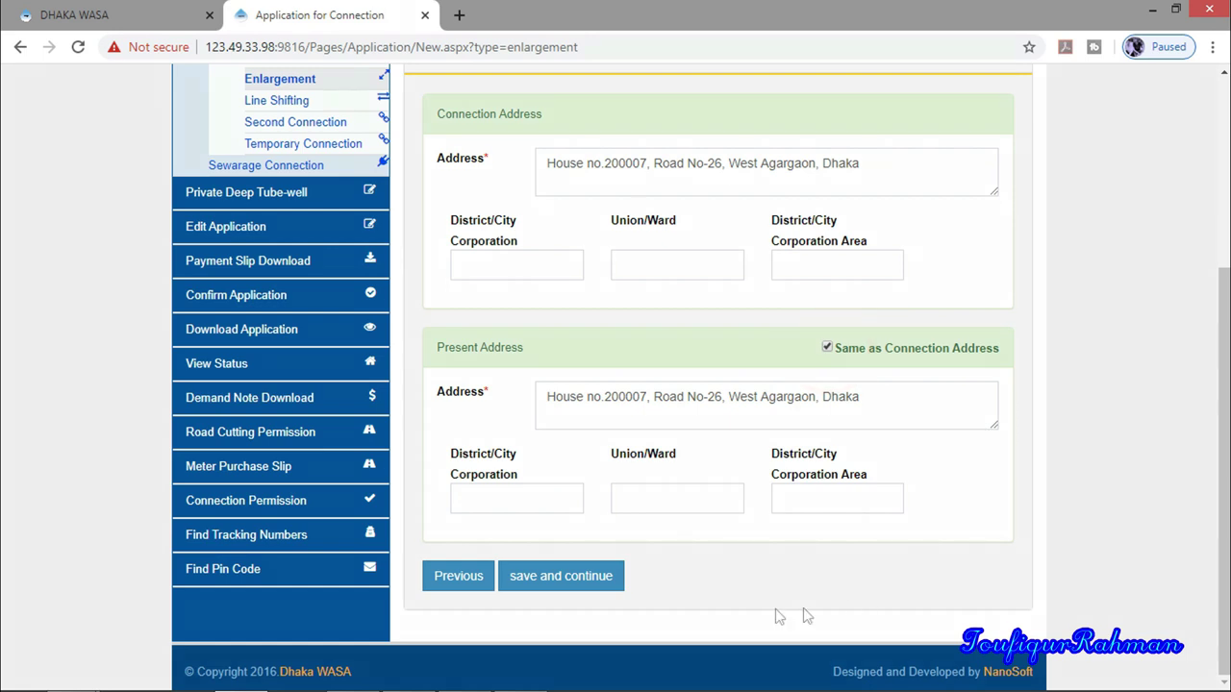
click(568, 575)
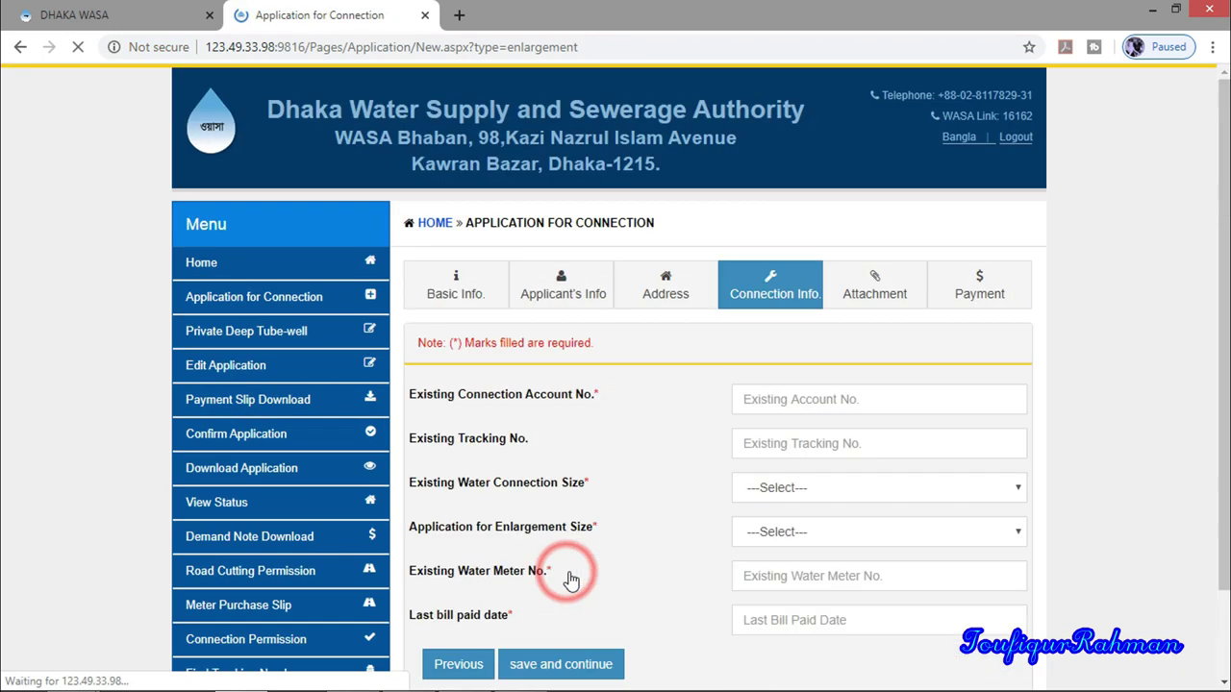
Type the account number into the Existing Connection Account No. field
scroll(566, 500, down, 3)
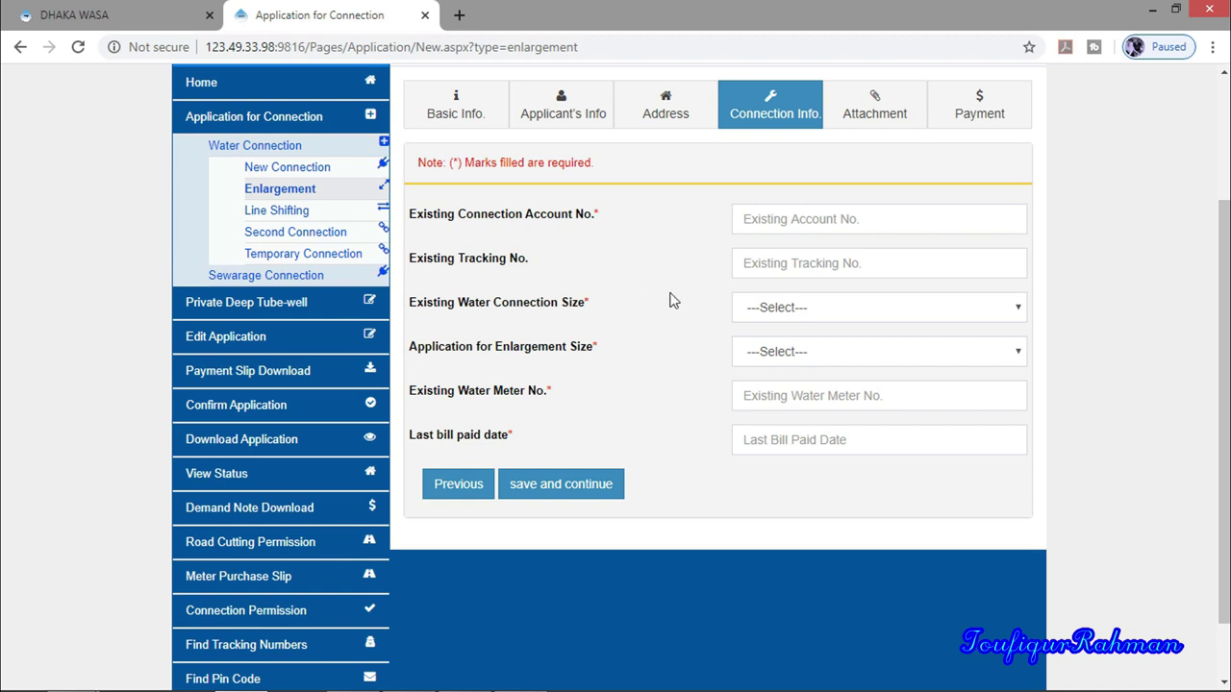
click(423, 223)
click(539, 224)
click(760, 220)
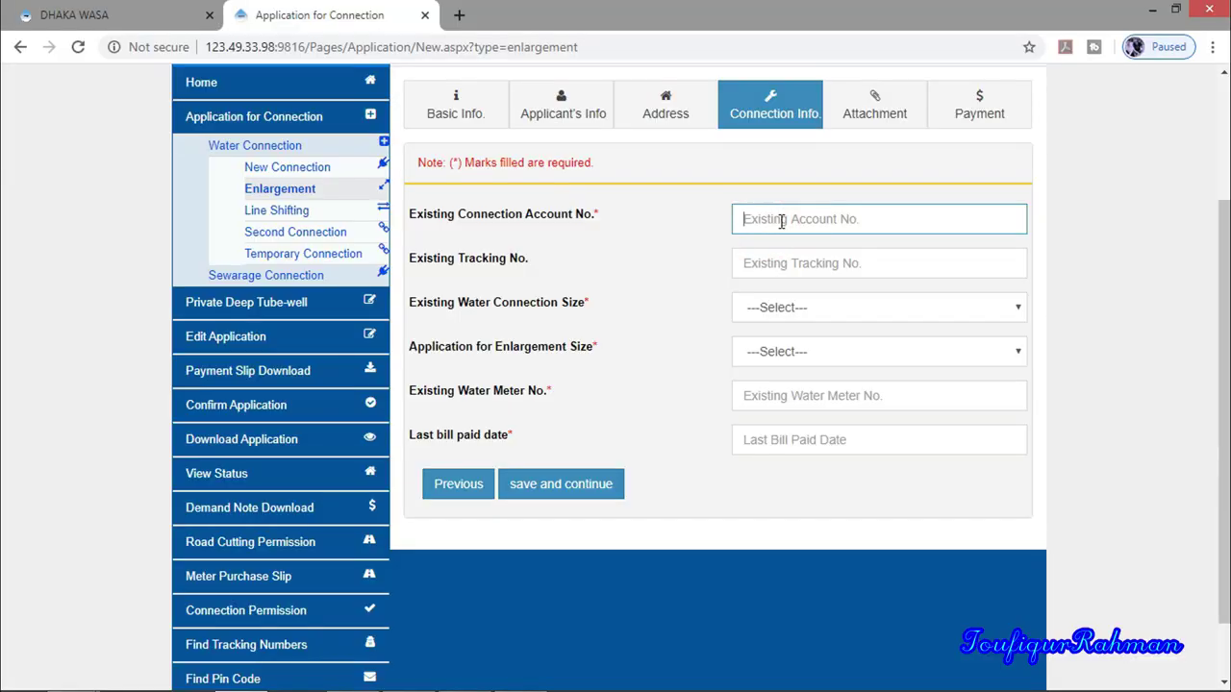
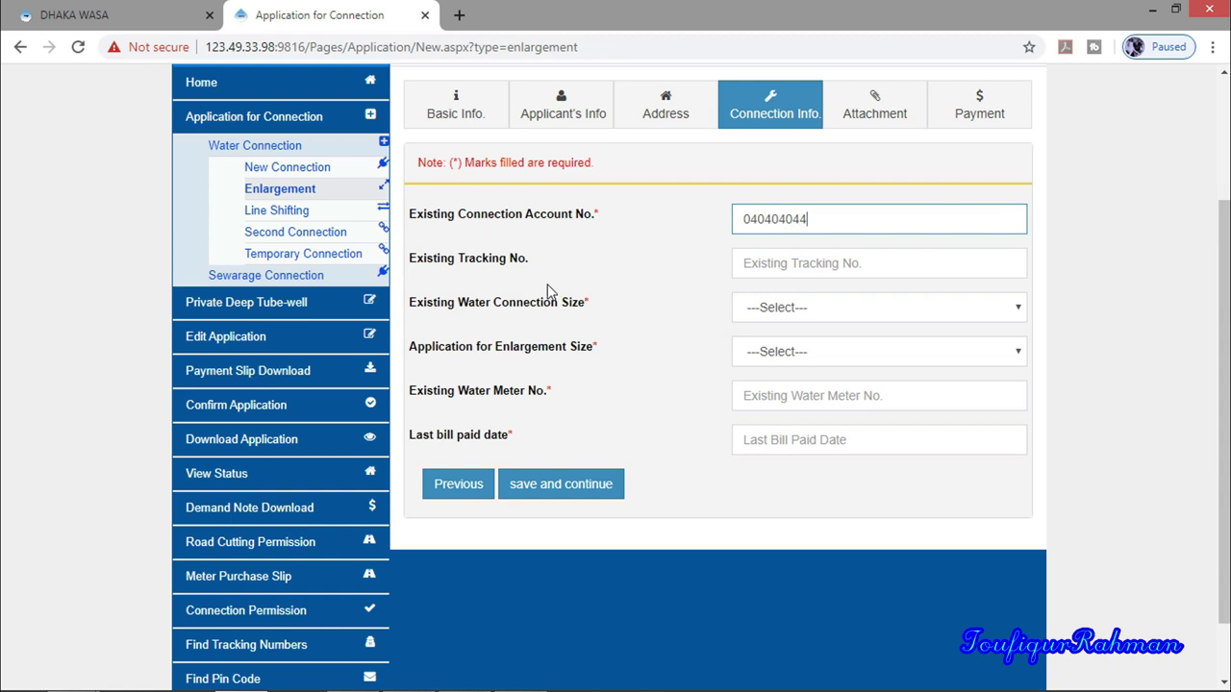
click(440, 256)
click(784, 262)
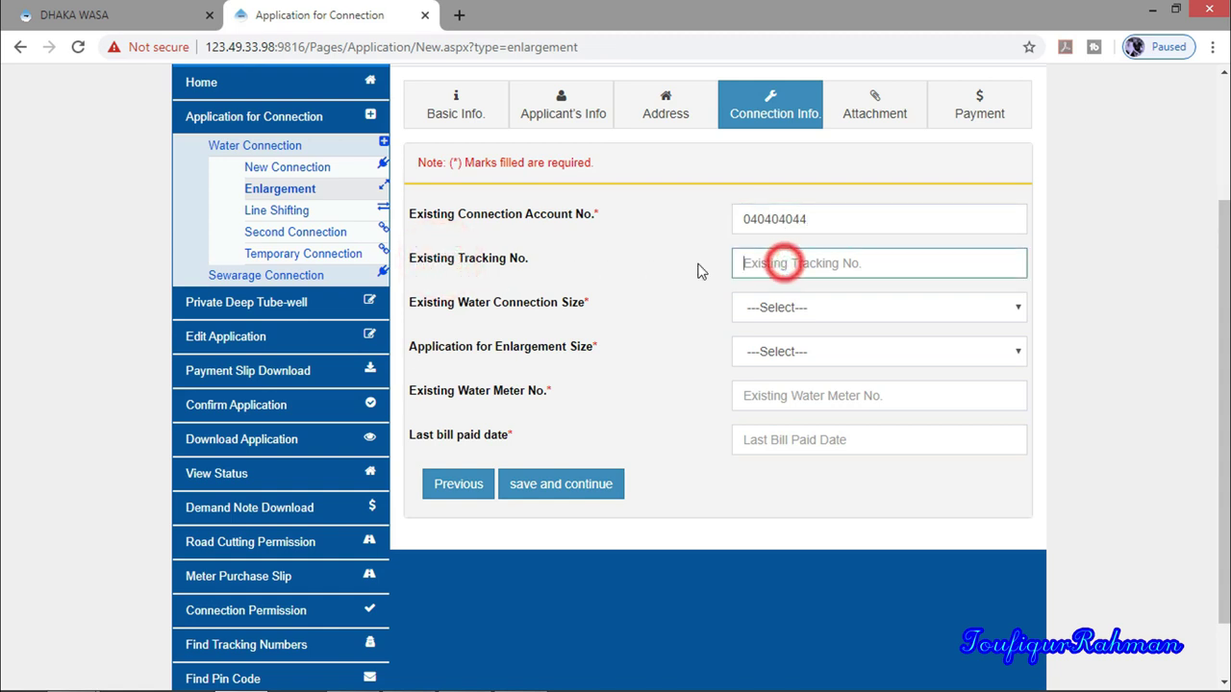
click(471, 271)
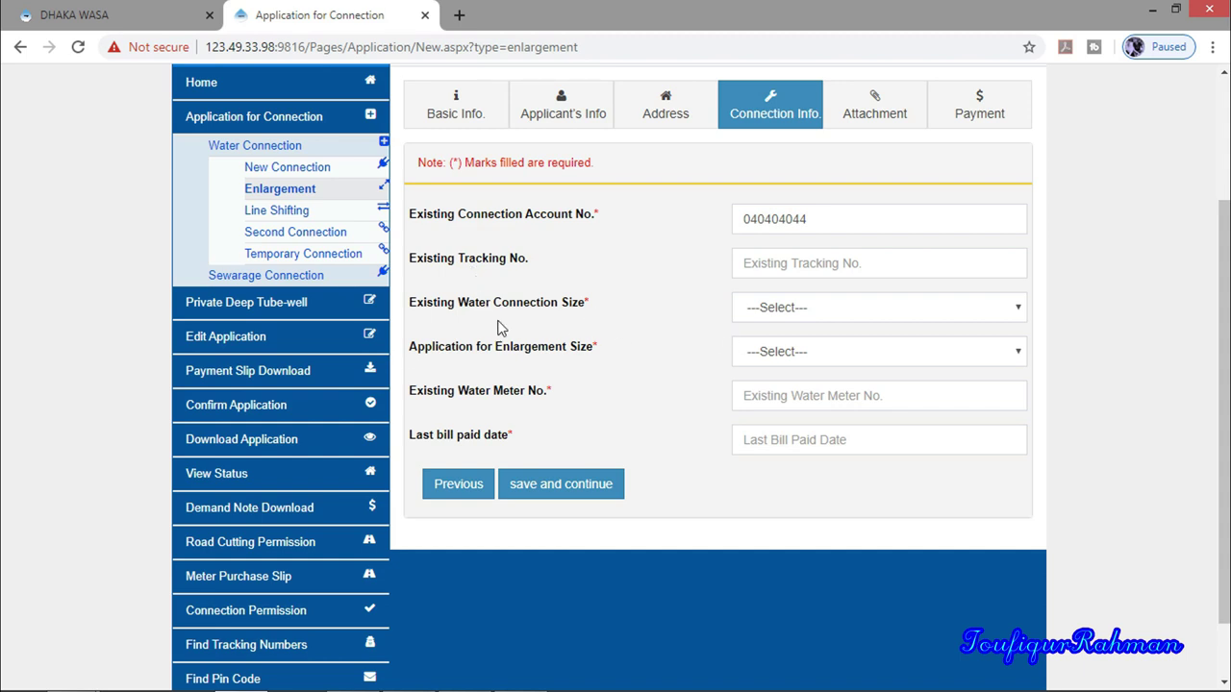
click(788, 309)
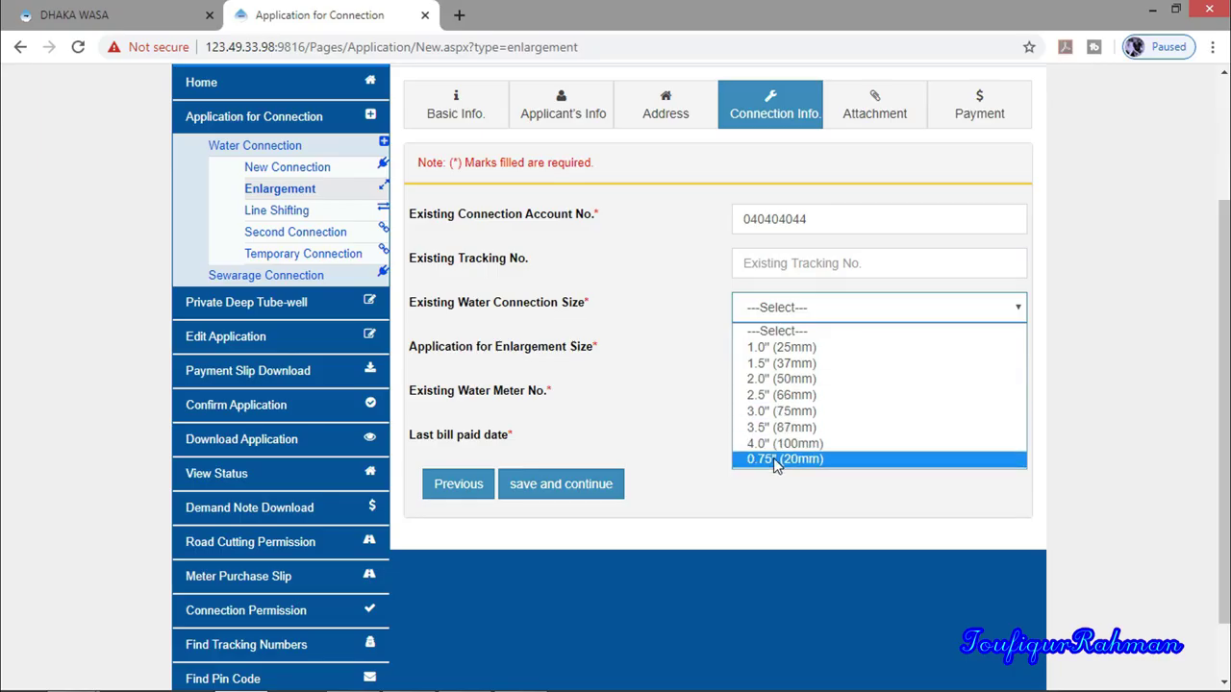
Set existing size 0.75" (20mm), enlargement size 1.0" (25mm), and enter the meter number
click(774, 460)
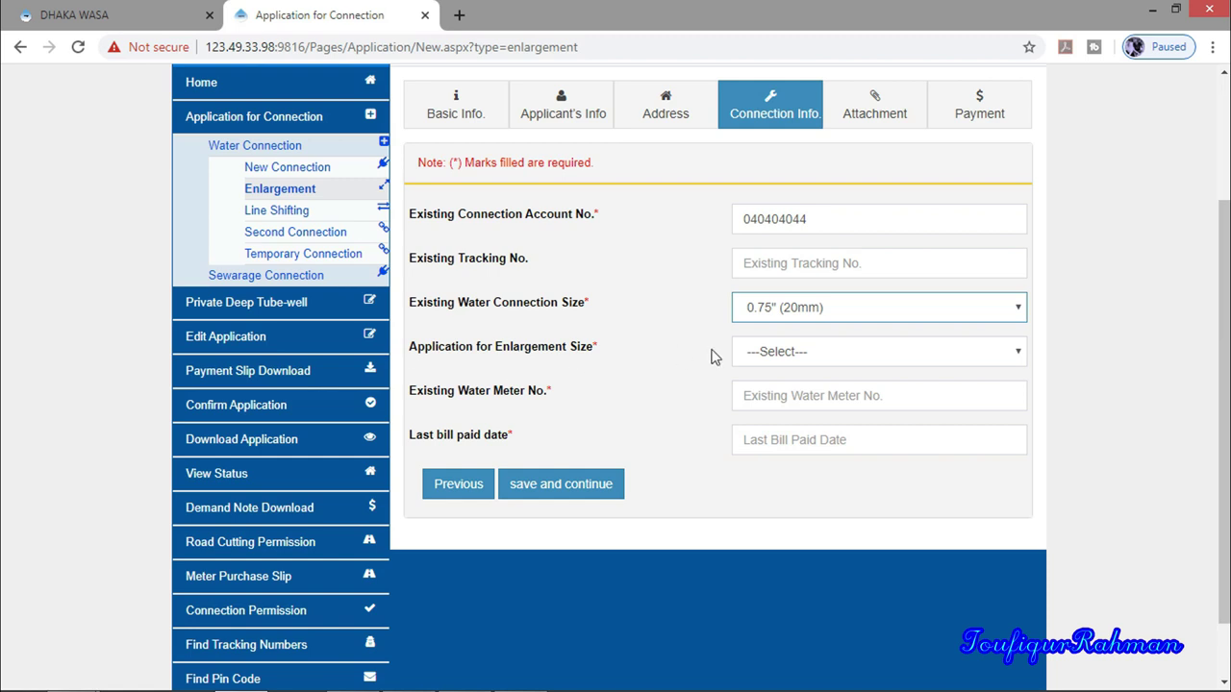
click(784, 355)
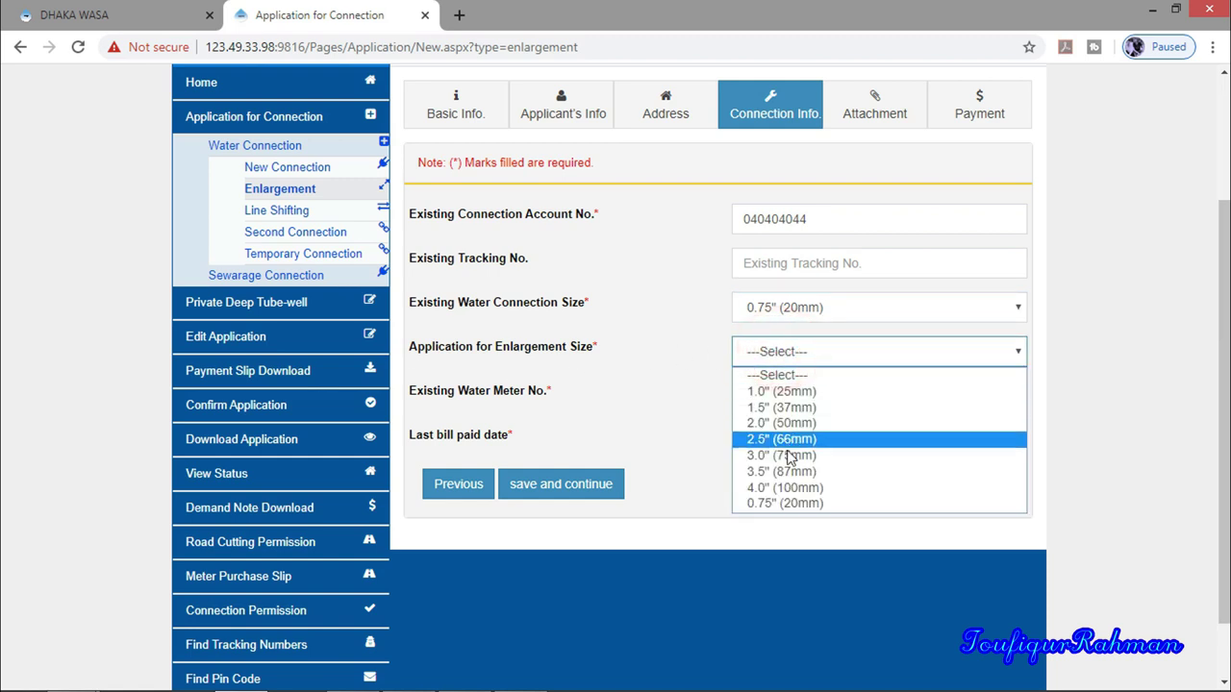
click(803, 394)
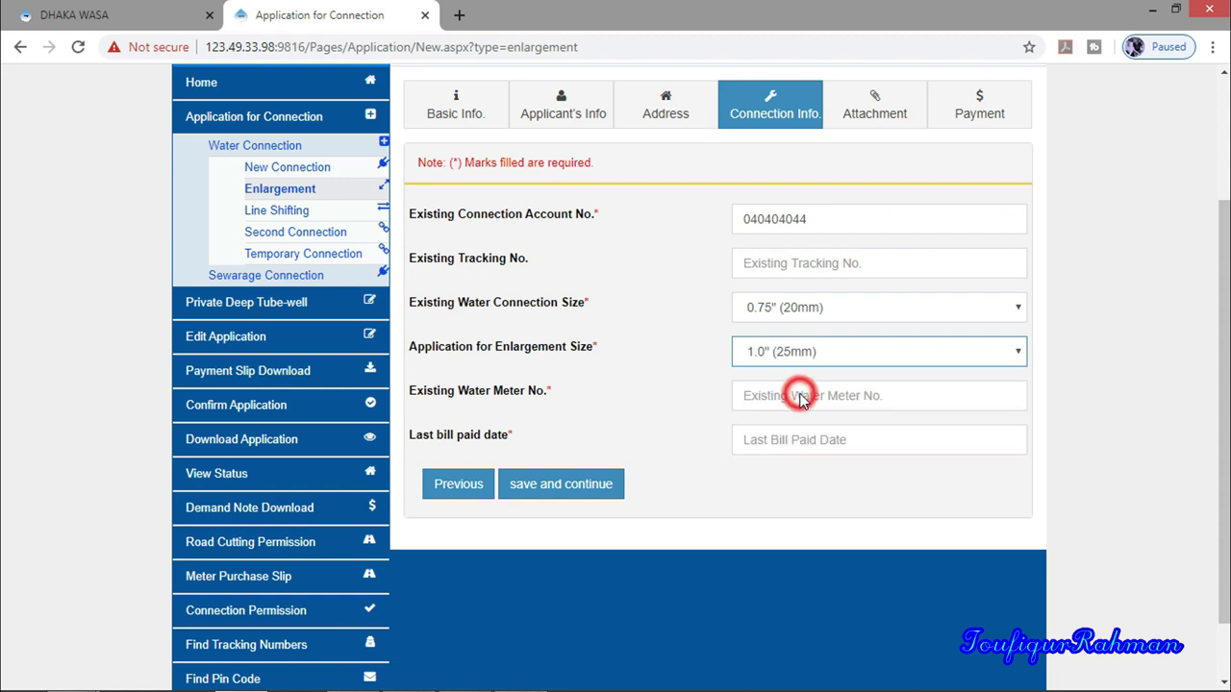
click(788, 397)
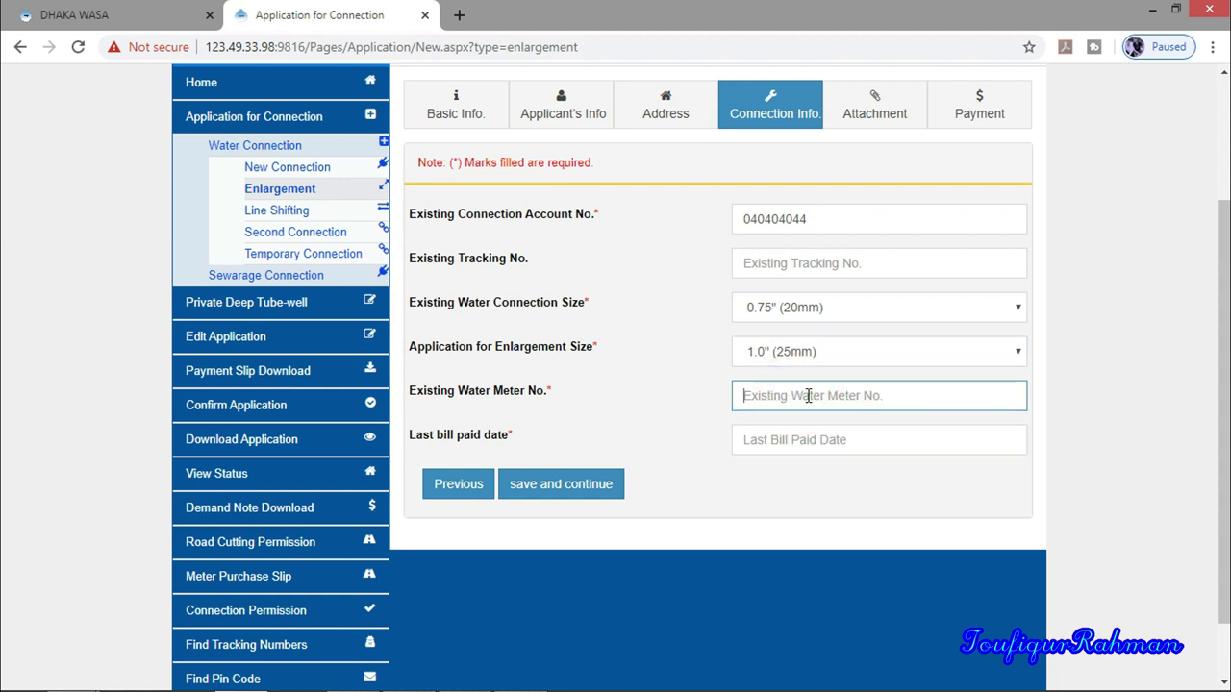
click(520, 392)
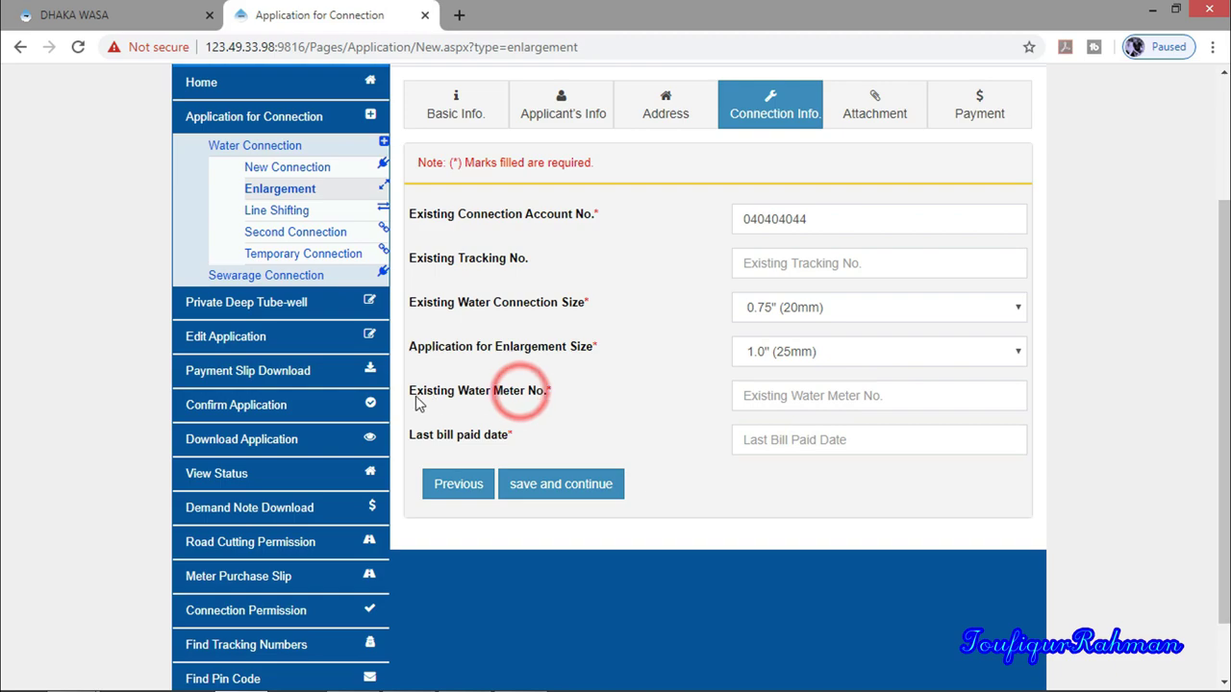
click(746, 398)
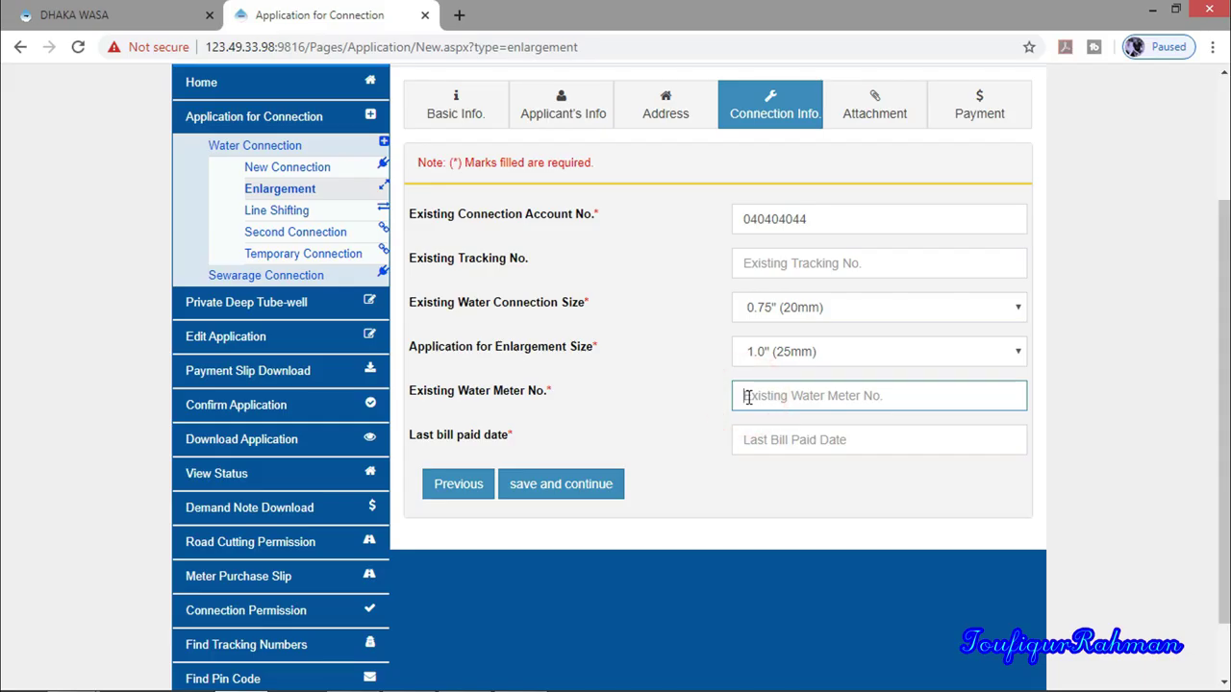
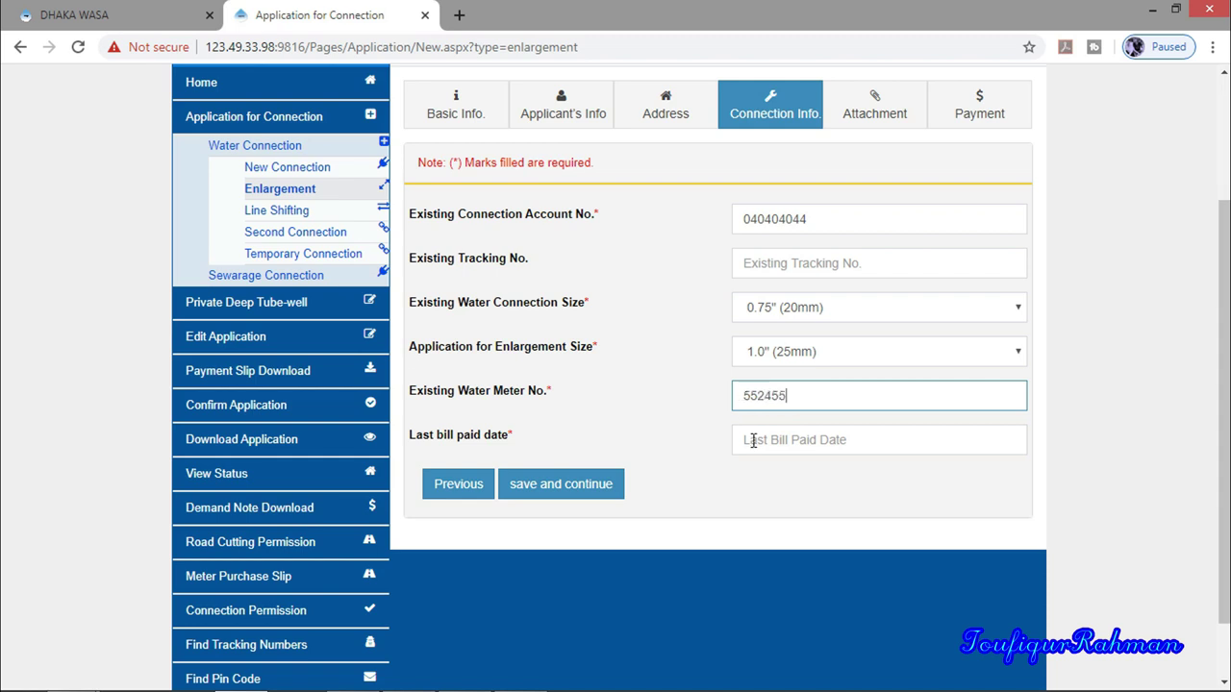
Set the last bill paid date to 27 October 2019 and save the connection info
click(753, 440)
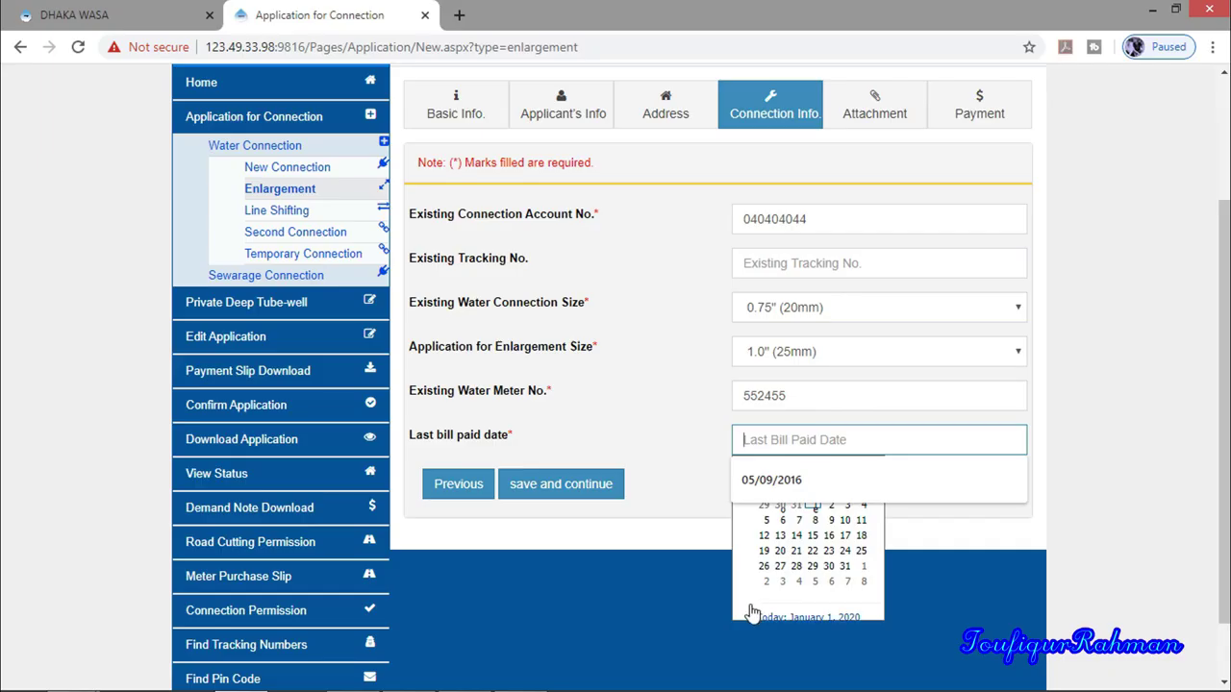
click(753, 612)
click(818, 442)
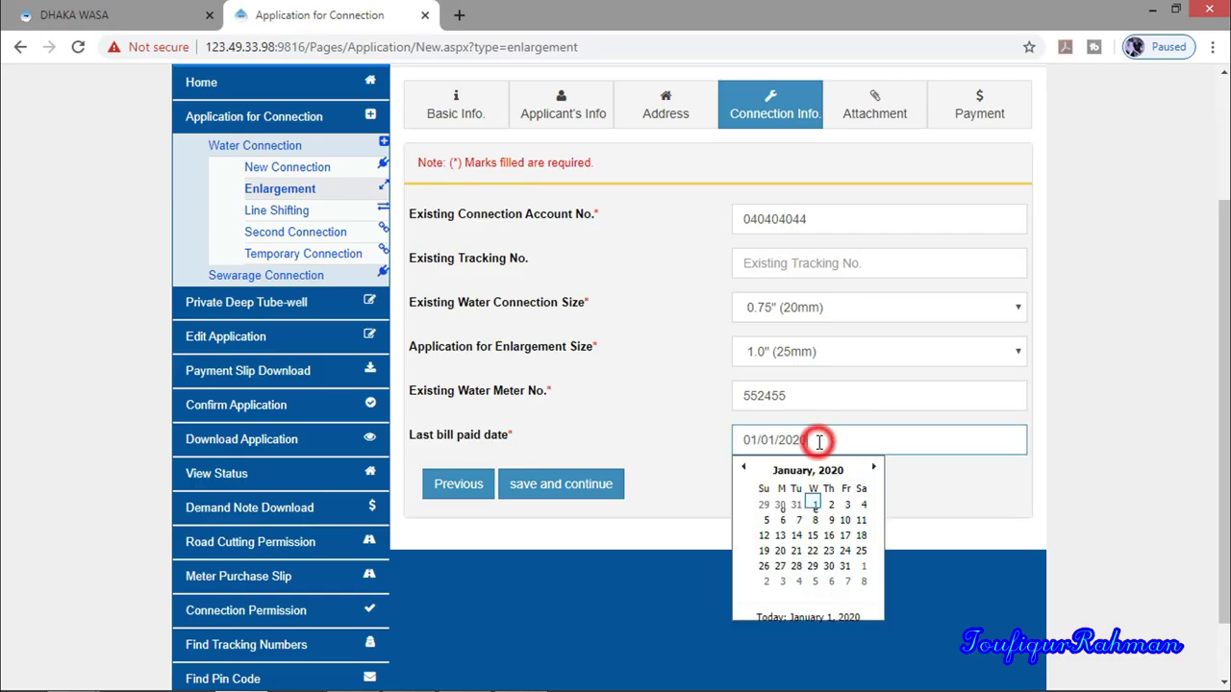
click(744, 468)
click(744, 468)
click(744, 469)
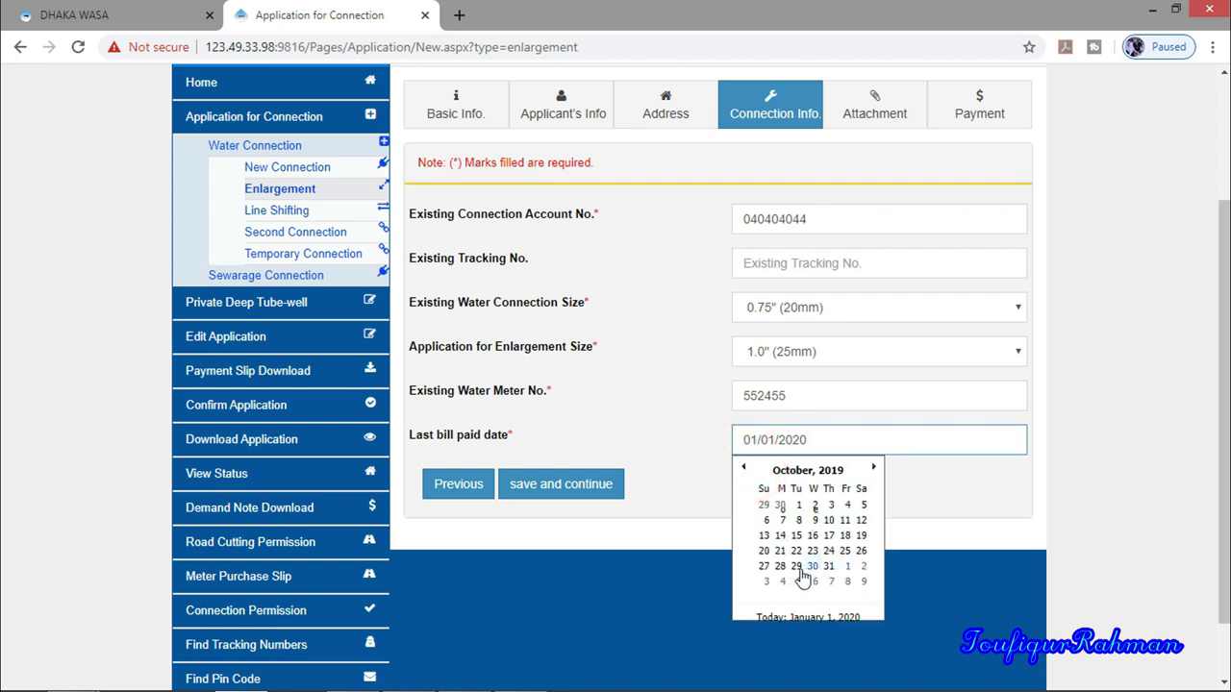
click(765, 566)
click(550, 483)
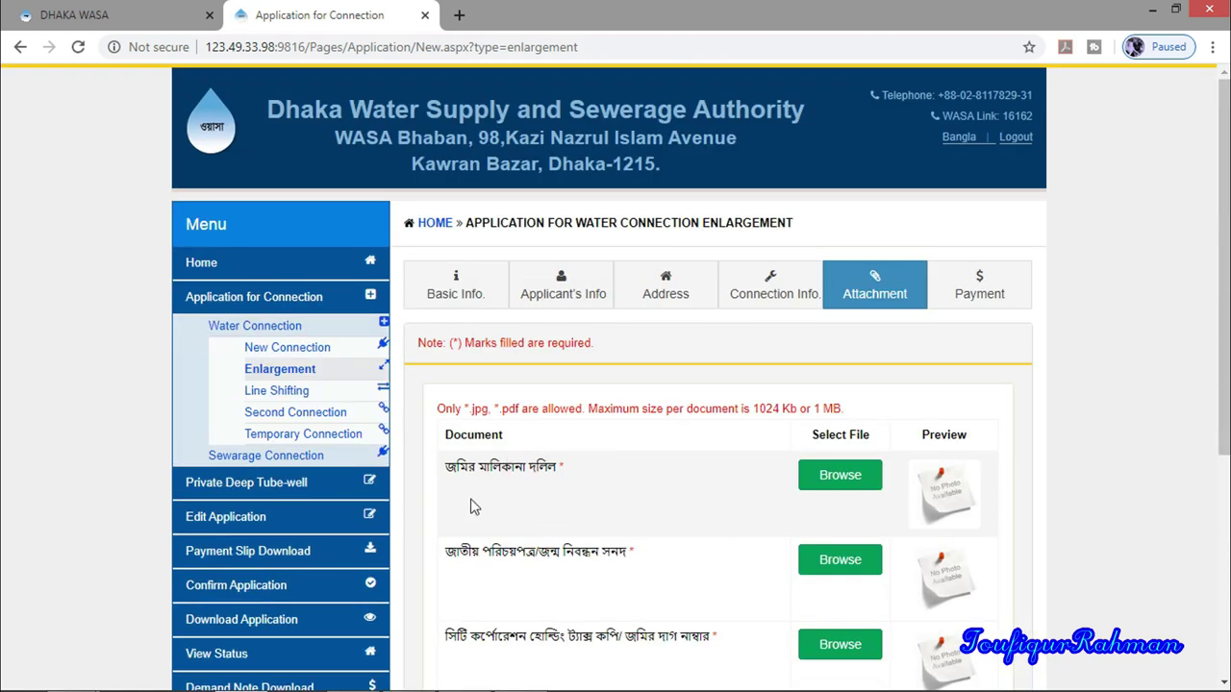
Attach the Bill image to the first required document
scroll(474, 507, down, 4)
scroll(484, 519, up, 1)
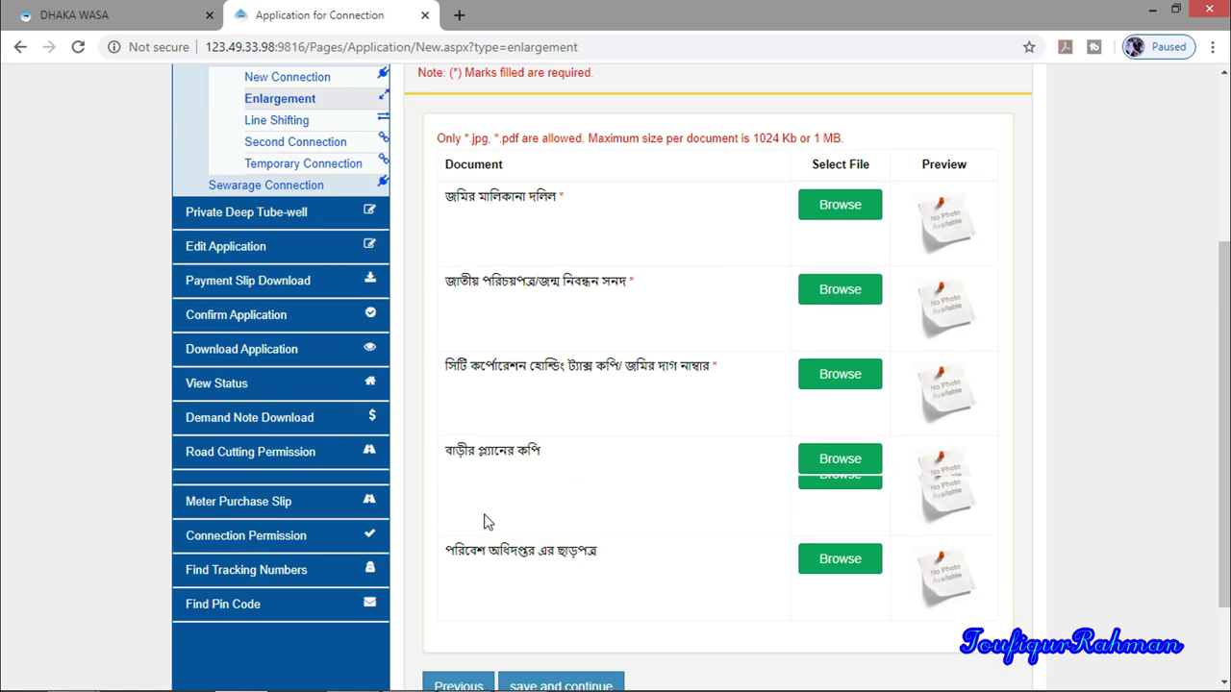
scroll(483, 523, up, 3)
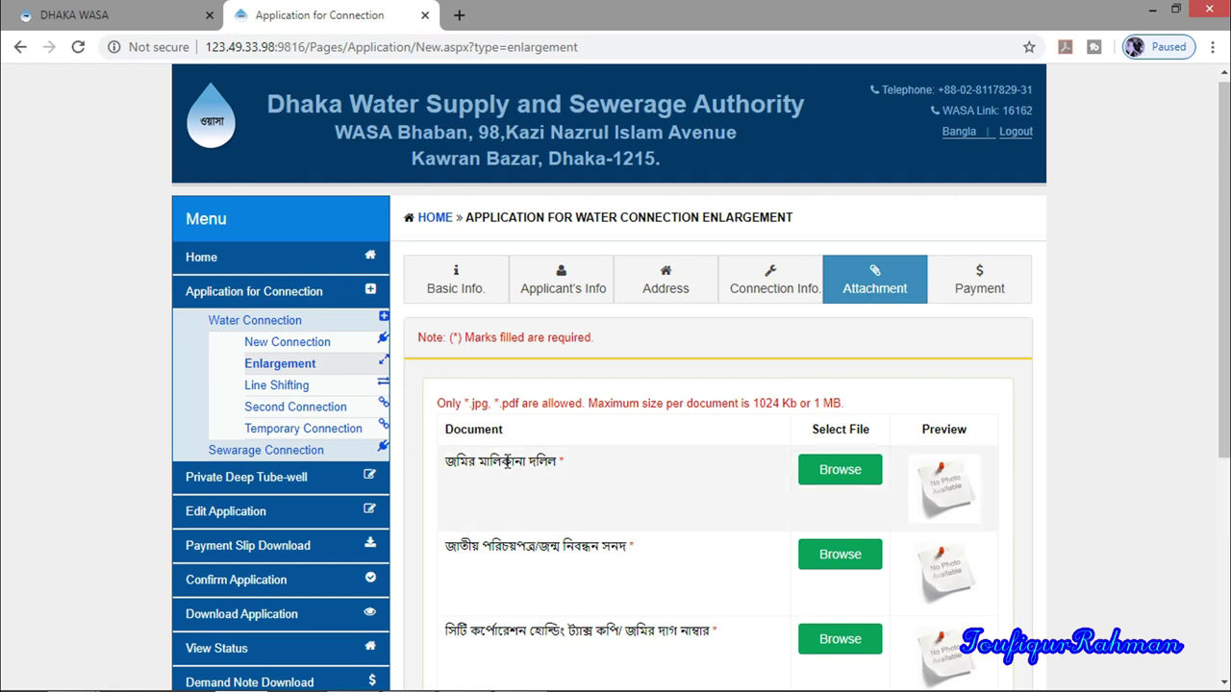
scroll(506, 462, down, 1)
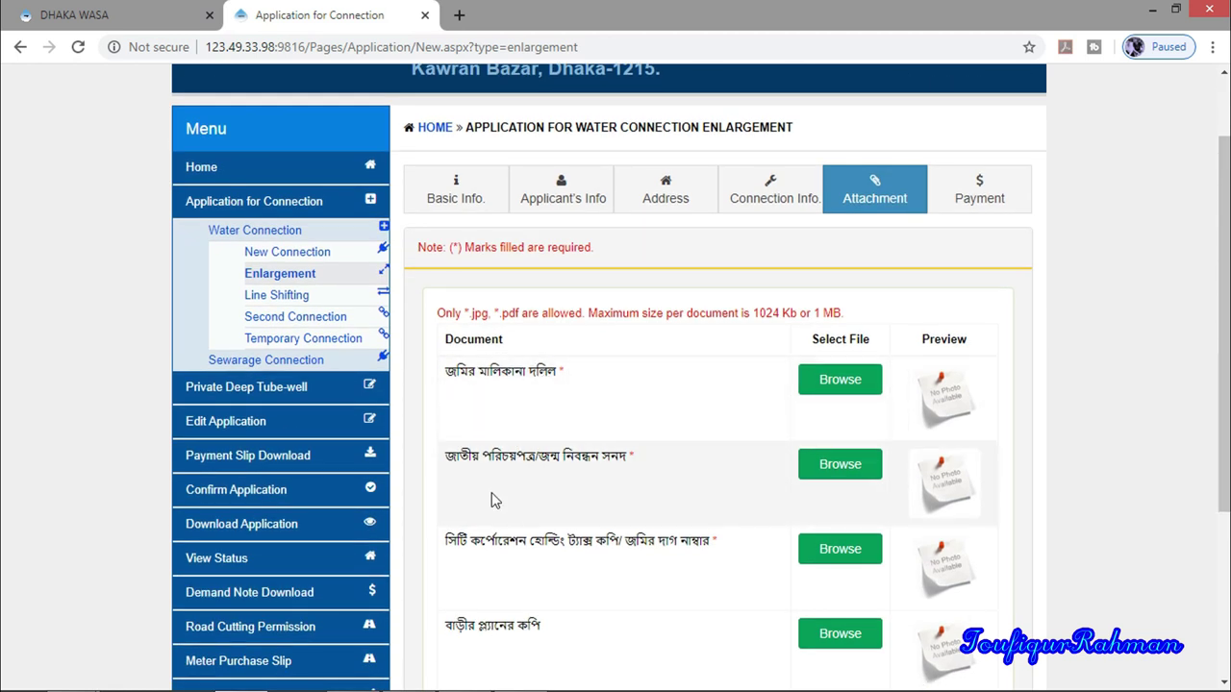
scroll(539, 506, down, 3)
scroll(539, 506, up, 3)
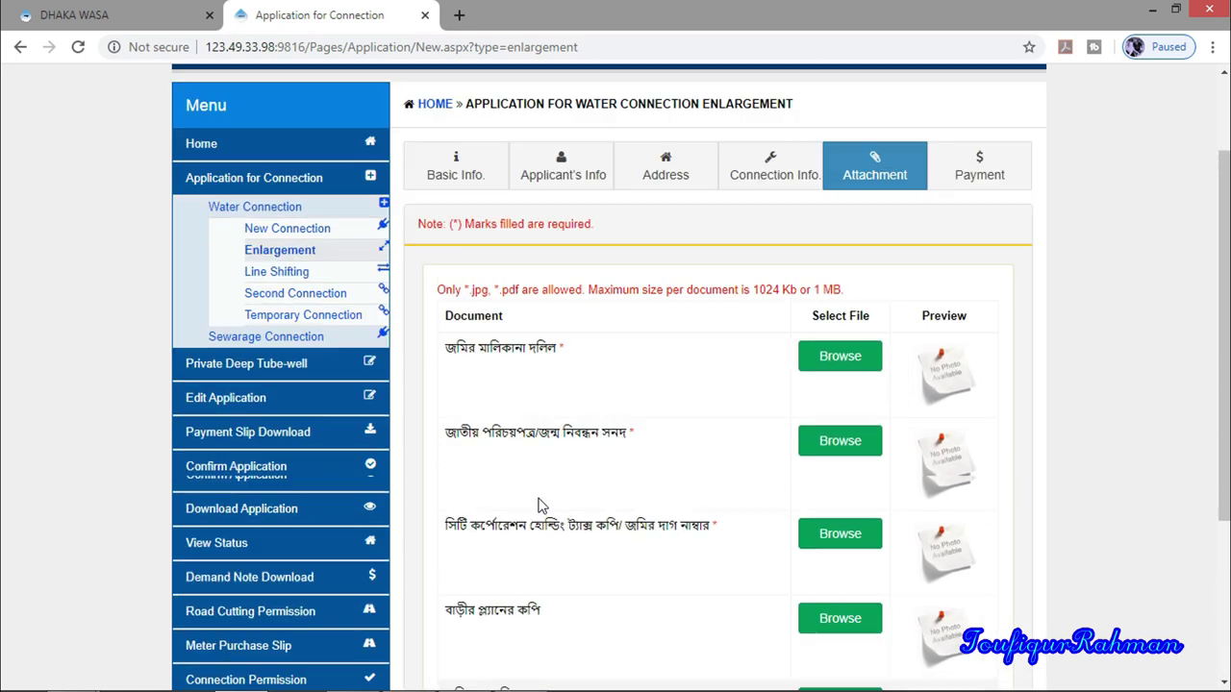
click(827, 382)
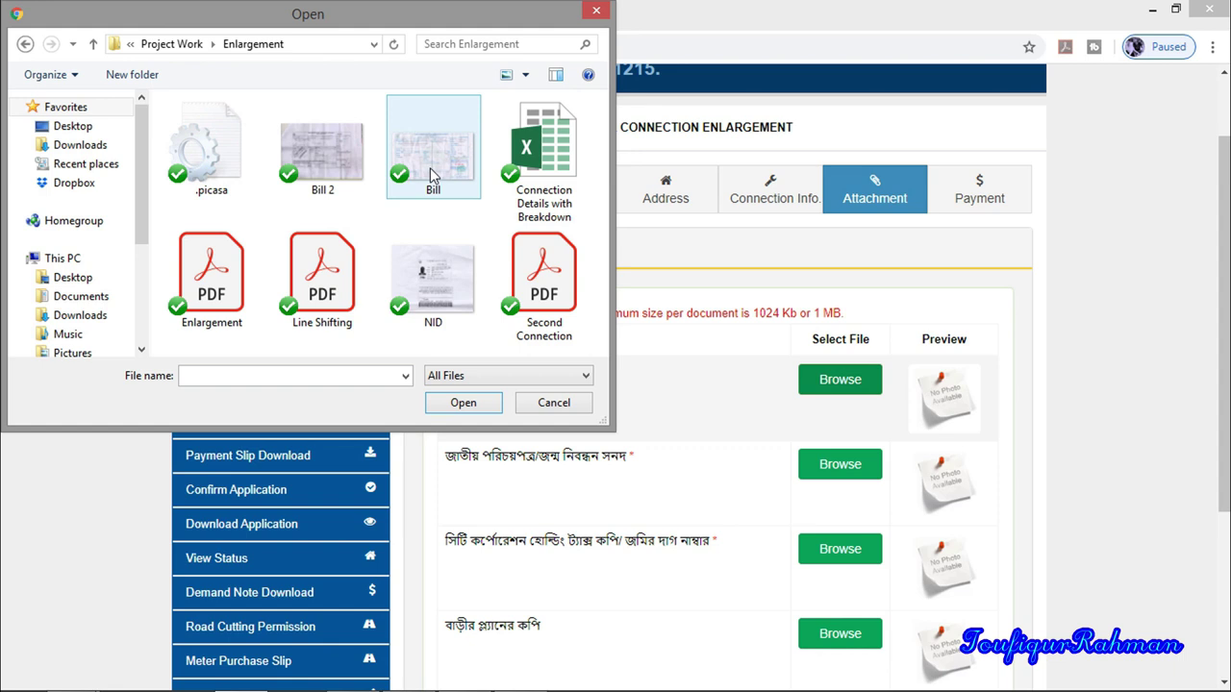
click(430, 169)
double_click(430, 169)
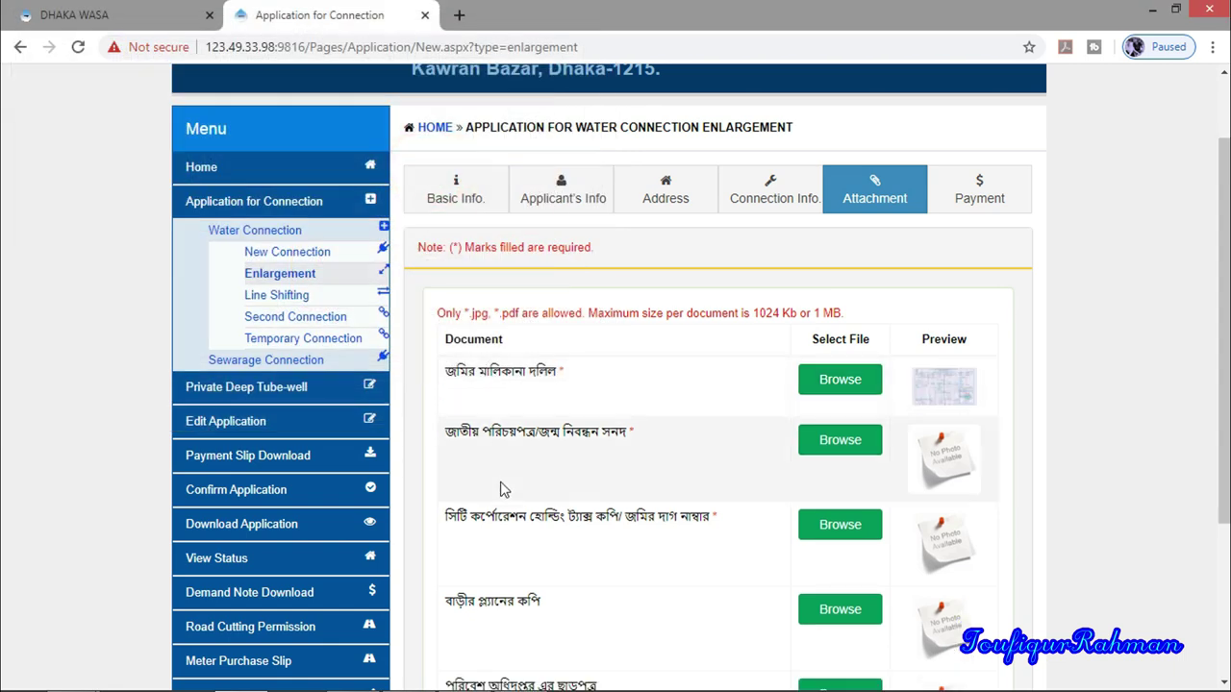
Attach NID and Holding Tax Copy-1 to the next two documents and save
click(844, 440)
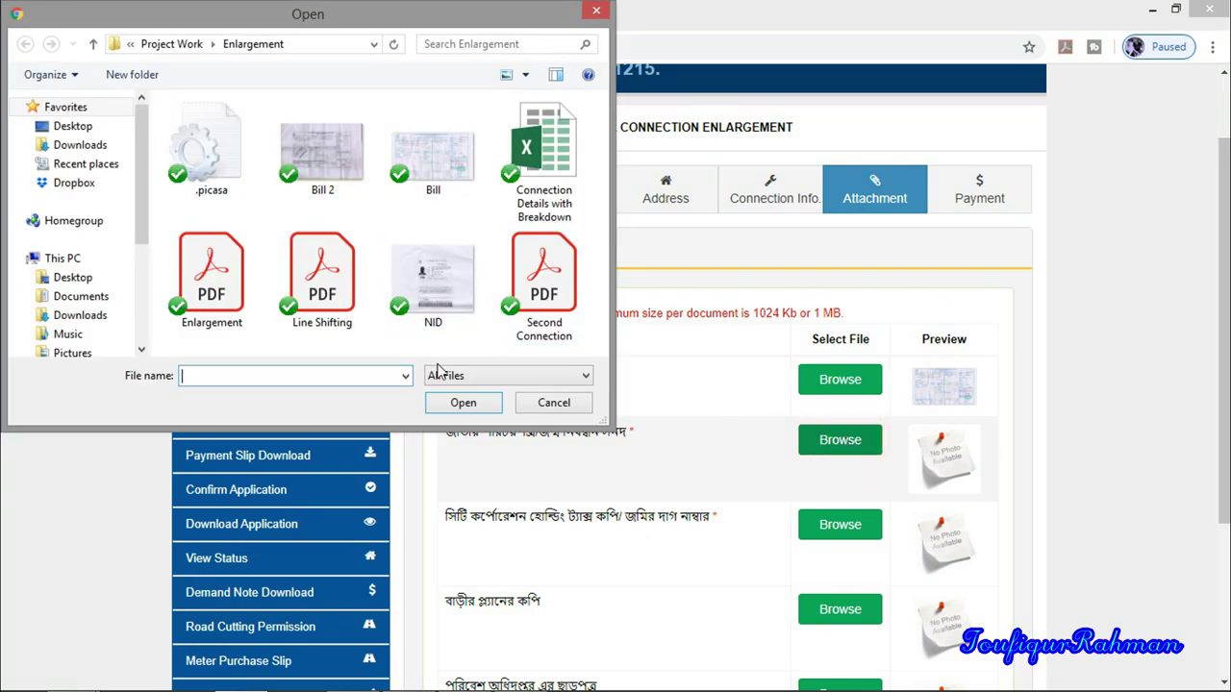
double_click(433, 281)
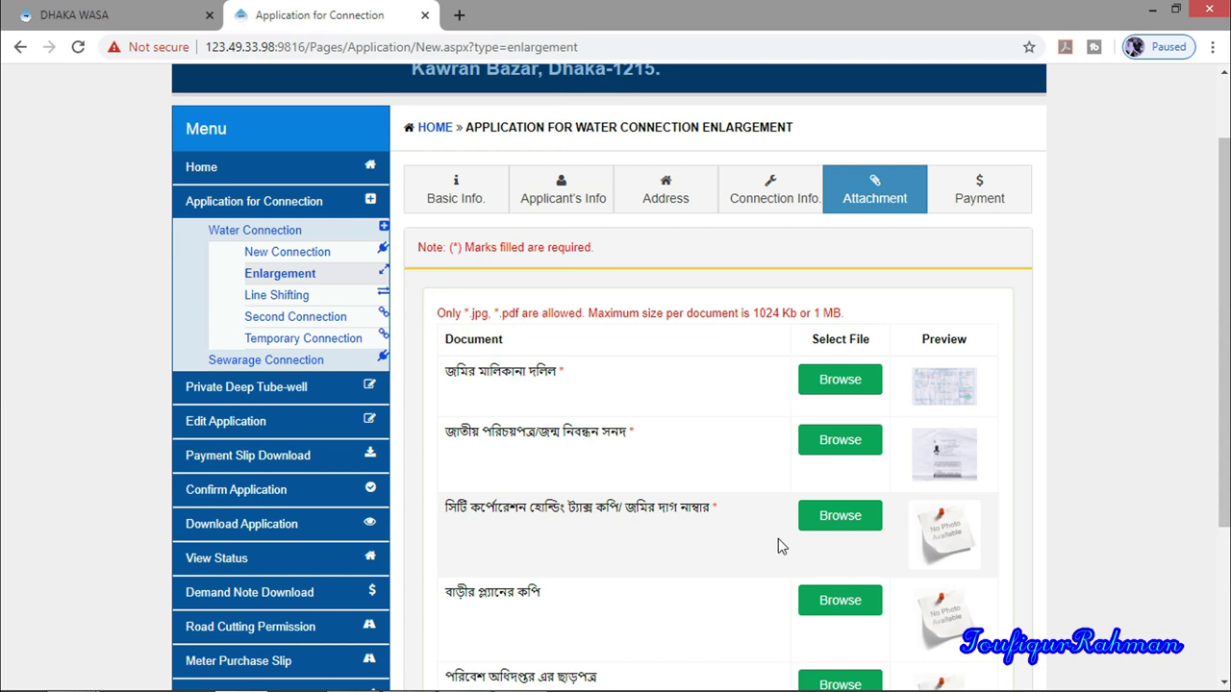
click(833, 517)
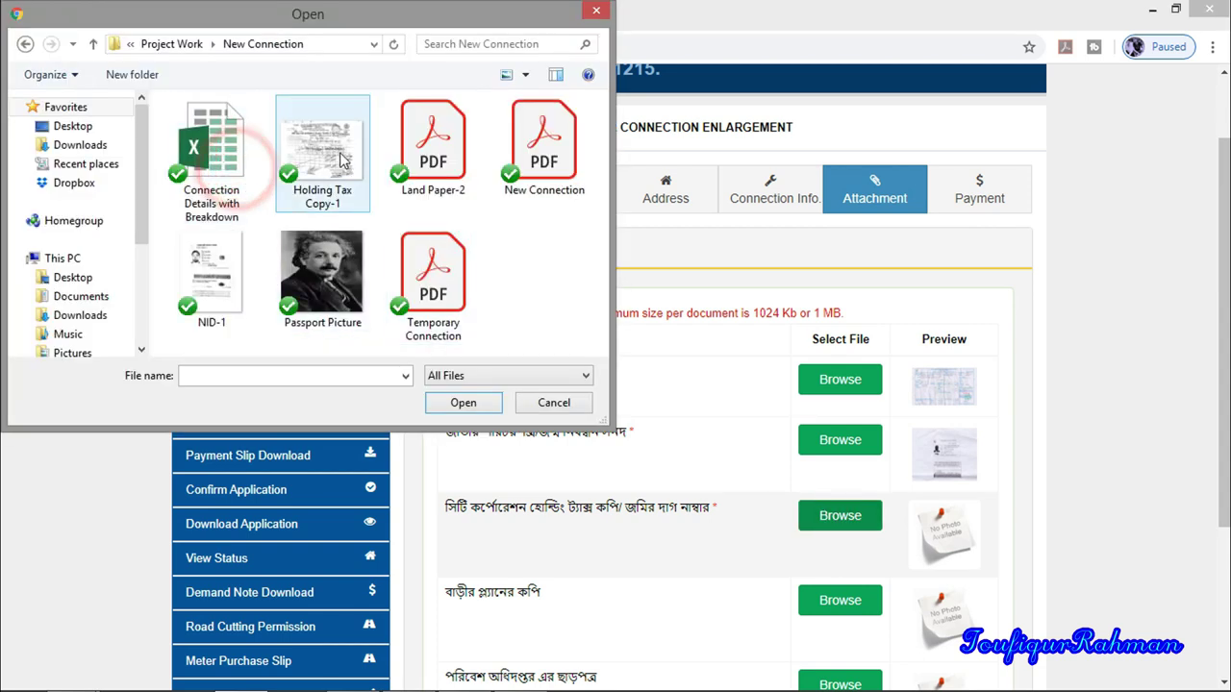
double_click(327, 156)
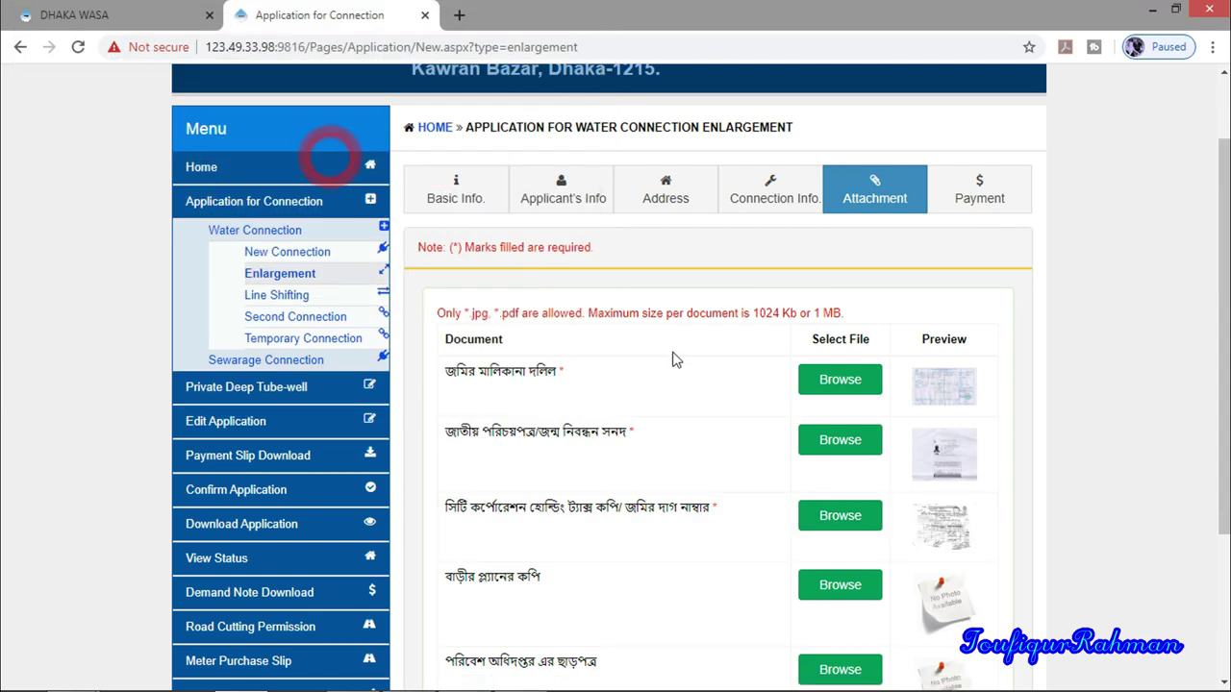
scroll(659, 401, down, 3)
click(581, 576)
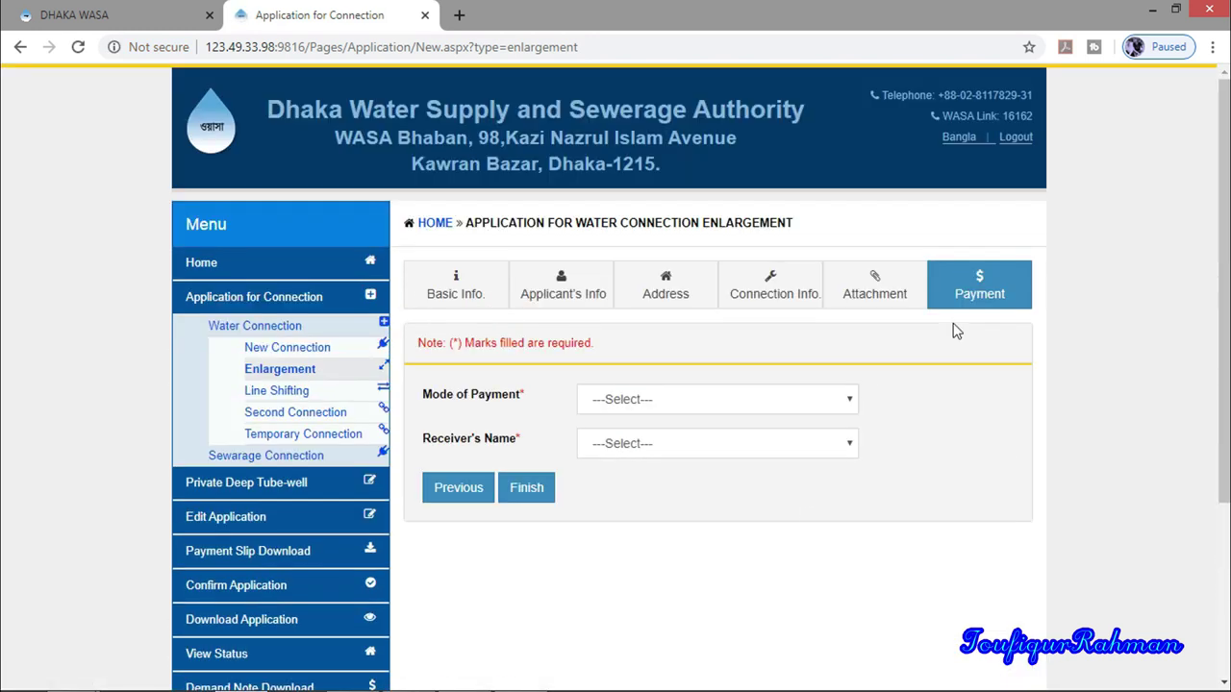
Set payment mode to Cash, receiver to Dhaka WASA Account, and finish the application
click(458, 402)
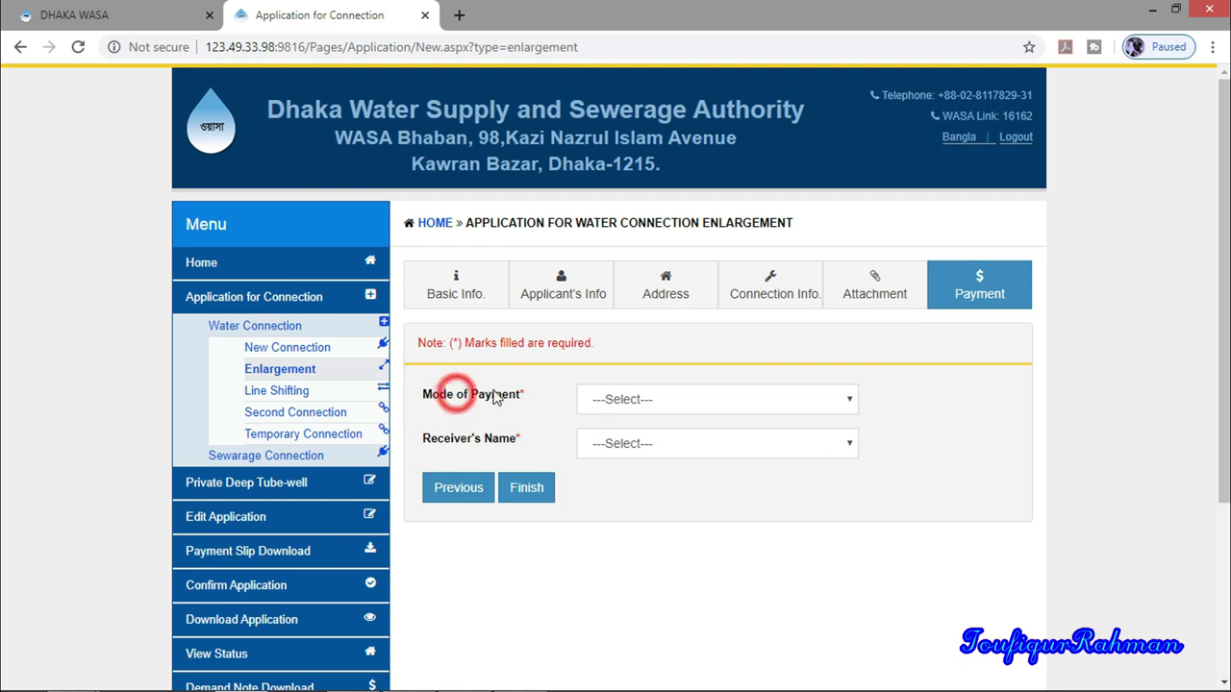
click(630, 399)
click(630, 439)
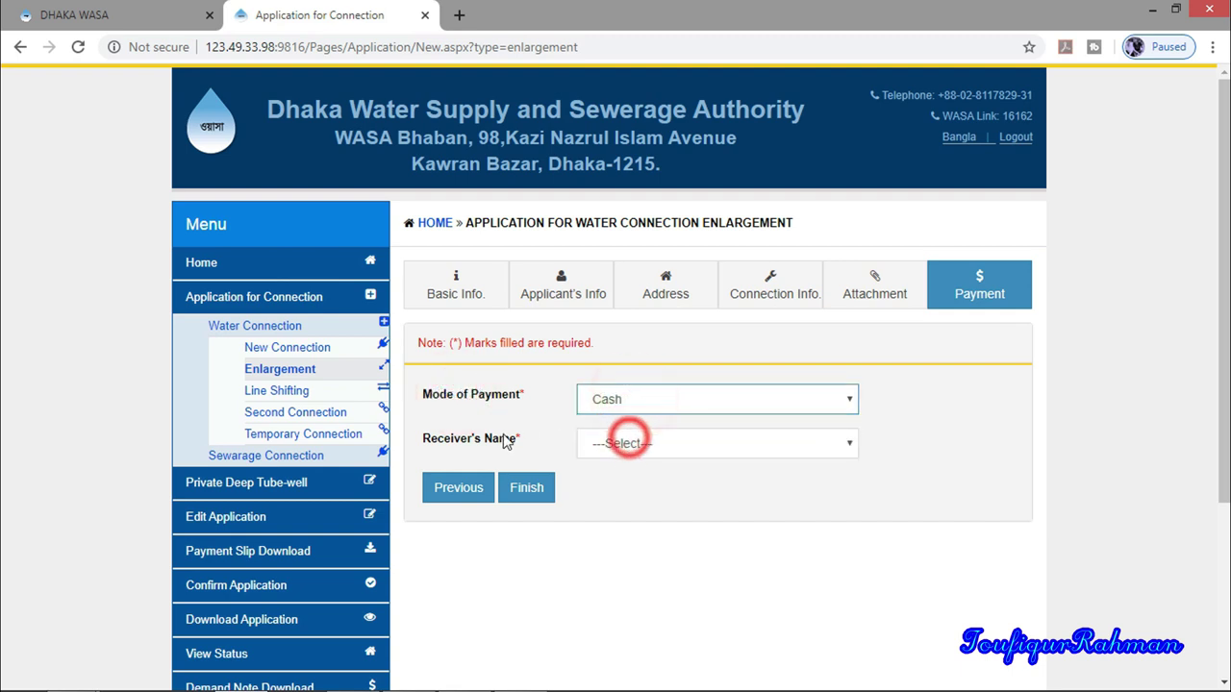
click(450, 445)
click(651, 448)
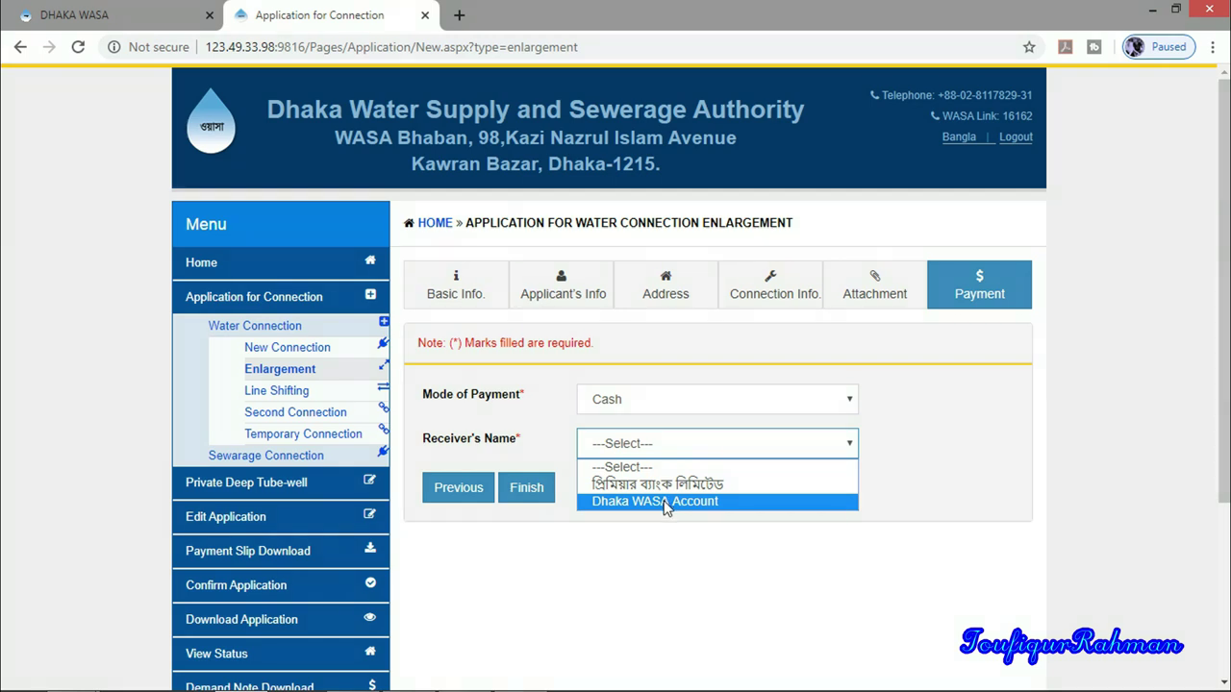
click(663, 502)
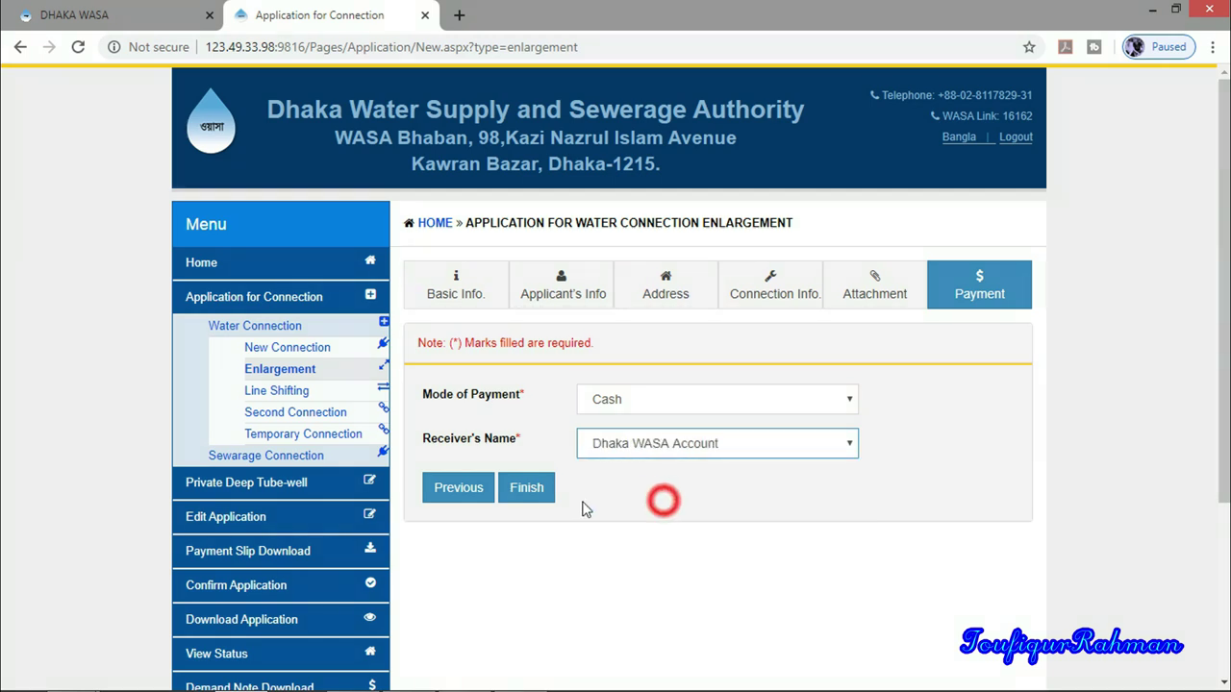
click(526, 488)
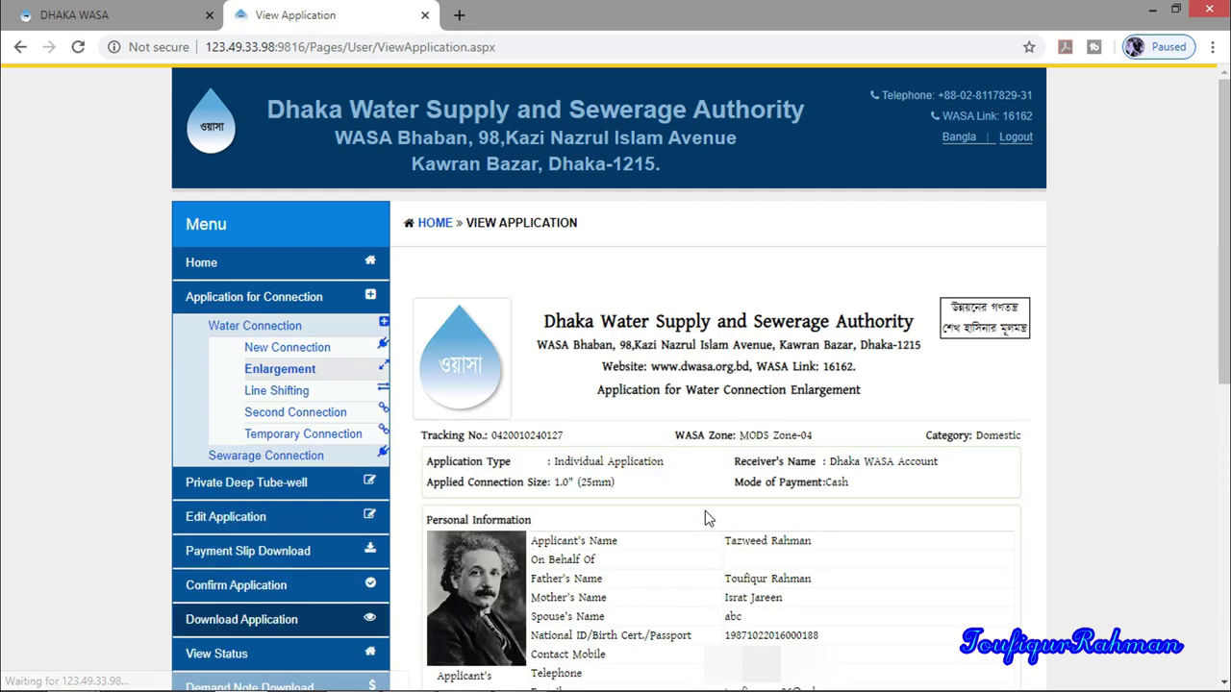
Confirm the enlargement application with Confirm Application and accept the confirmation dialog
scroll(726, 513, down, 6)
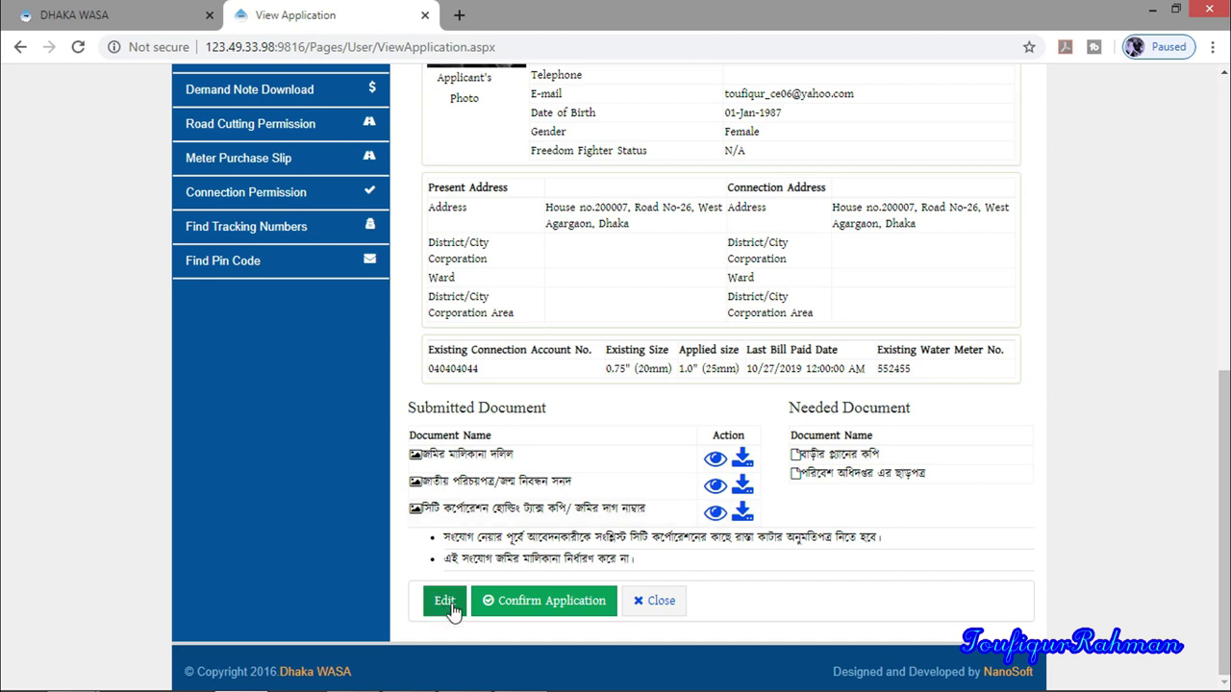
scroll(646, 449, up, 4)
scroll(646, 452, down, 3)
scroll(650, 459, down, 2)
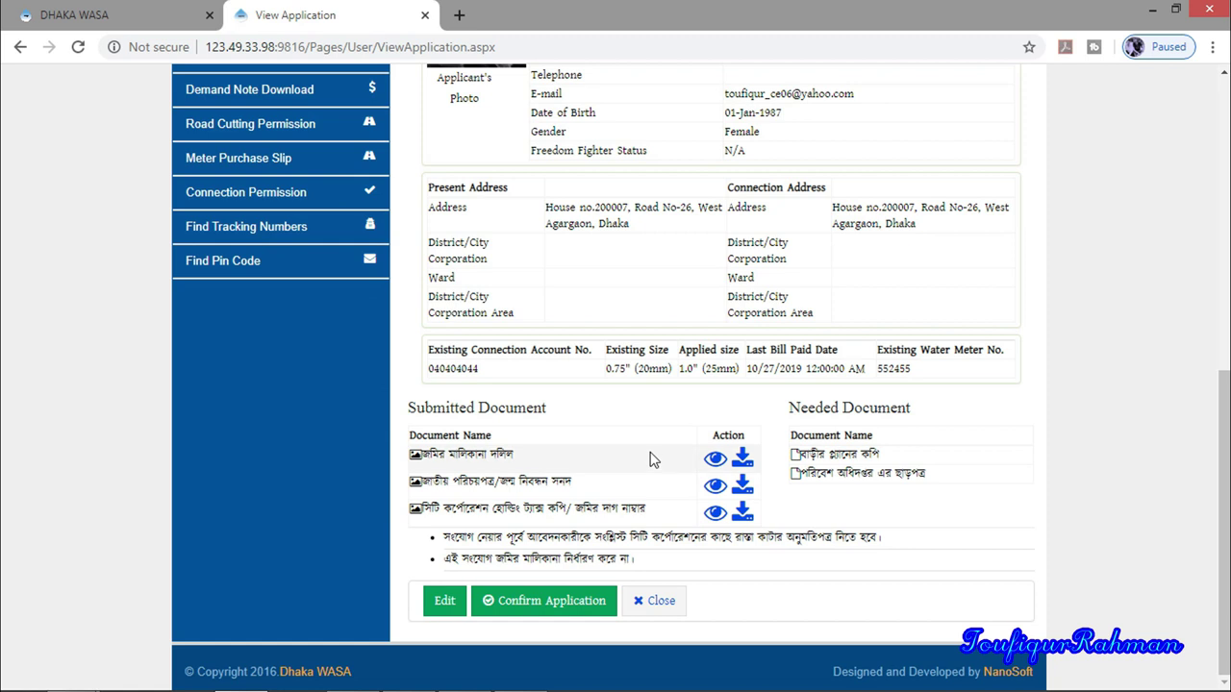
click(546, 604)
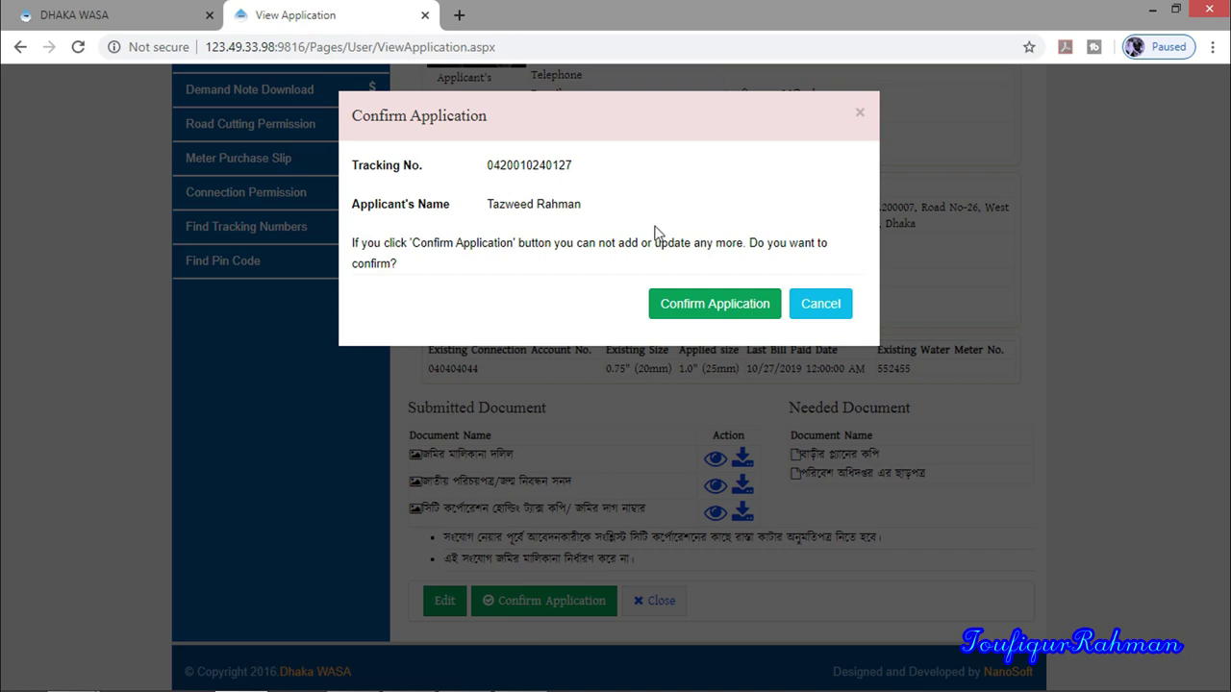
click(700, 306)
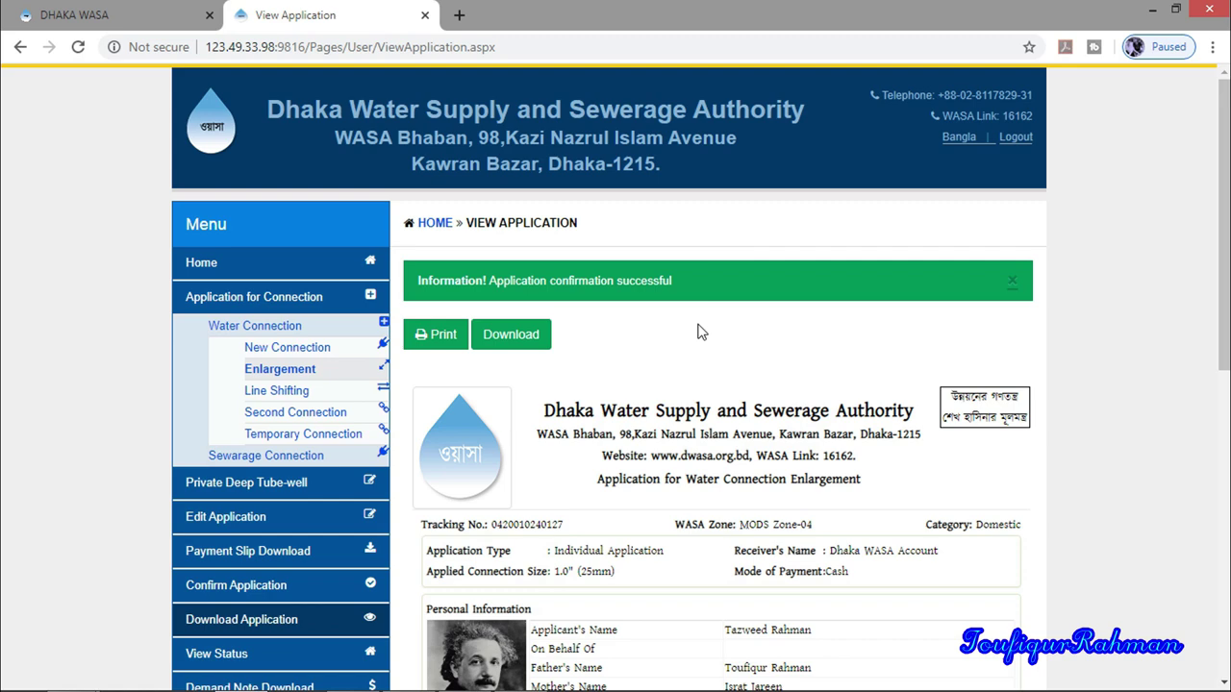
Download the confirmed enlargement application from the View Application page as ViewApplication.pdf
scroll(740, 491, down, 4)
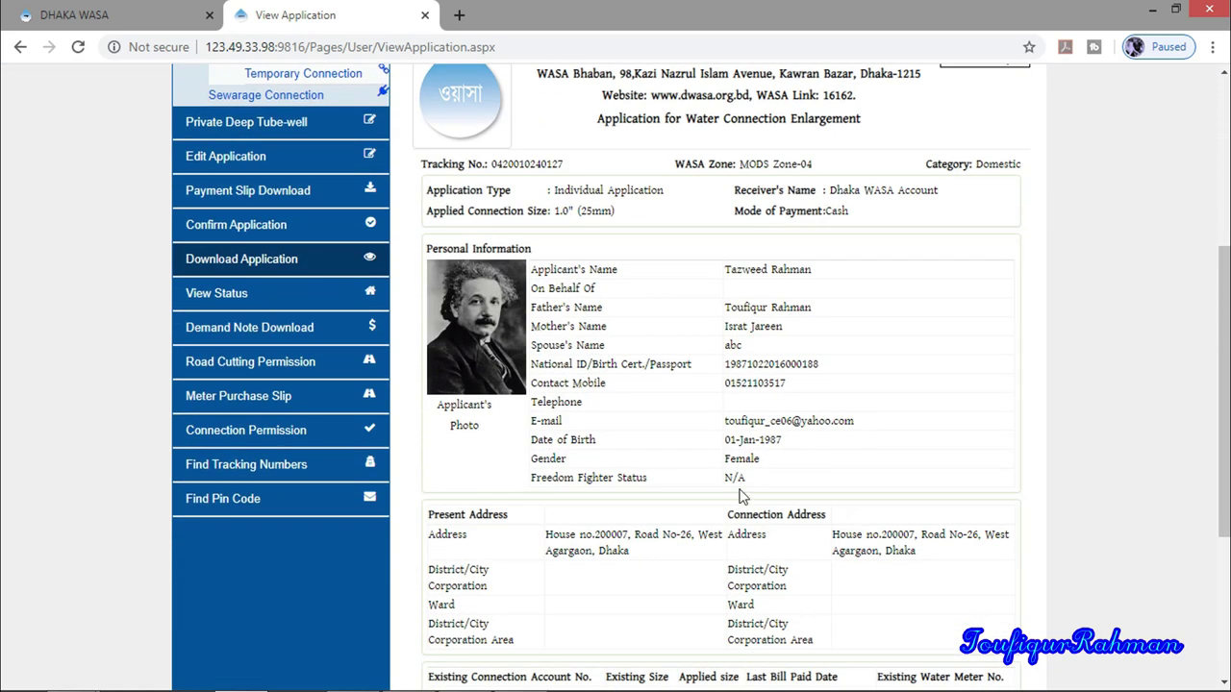
scroll(741, 497, down, 4)
scroll(757, 497, up, 5)
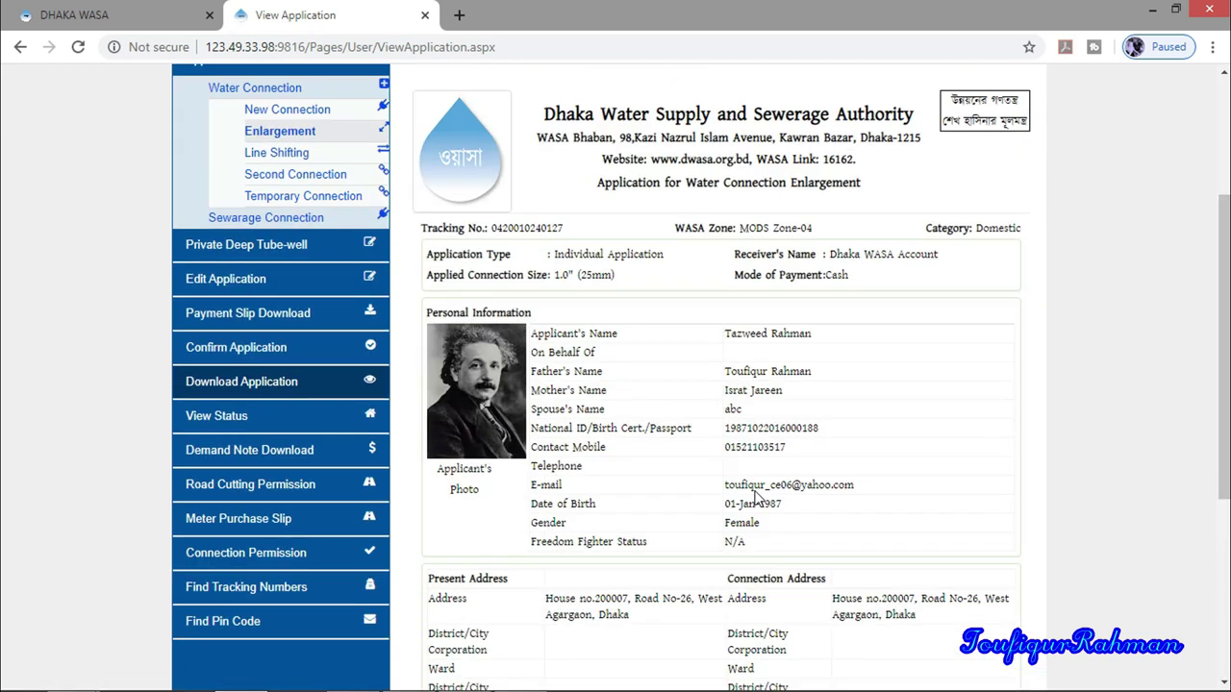
scroll(757, 497, up, 3)
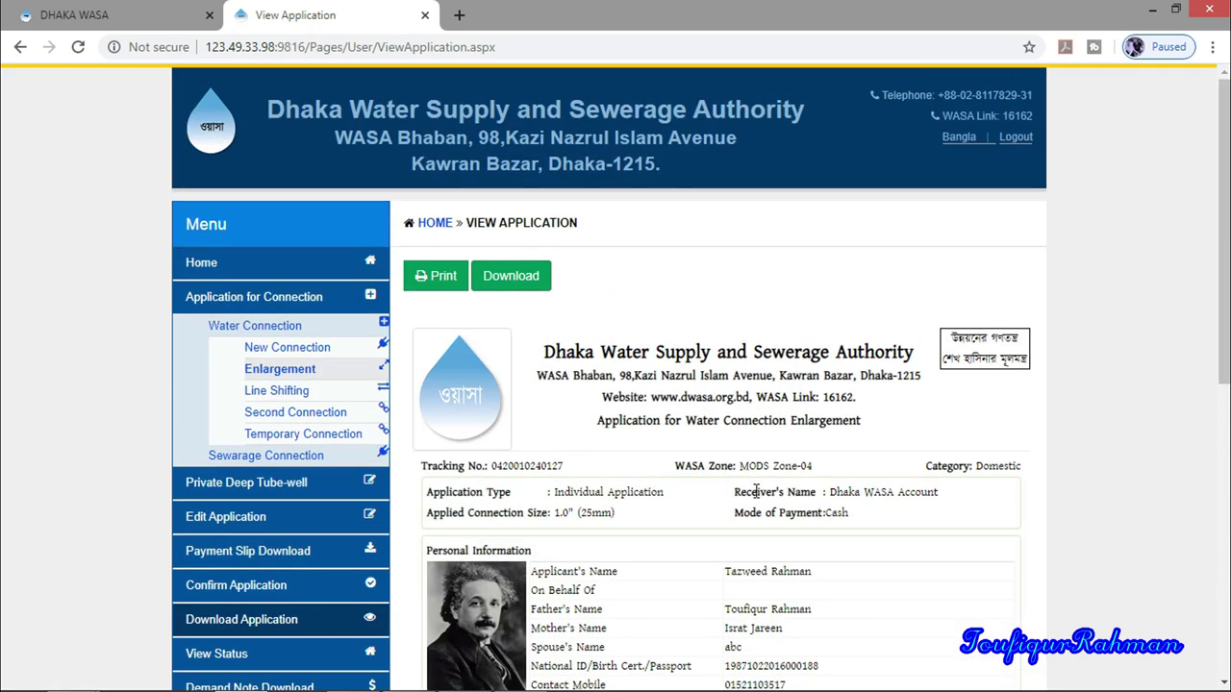
click(502, 274)
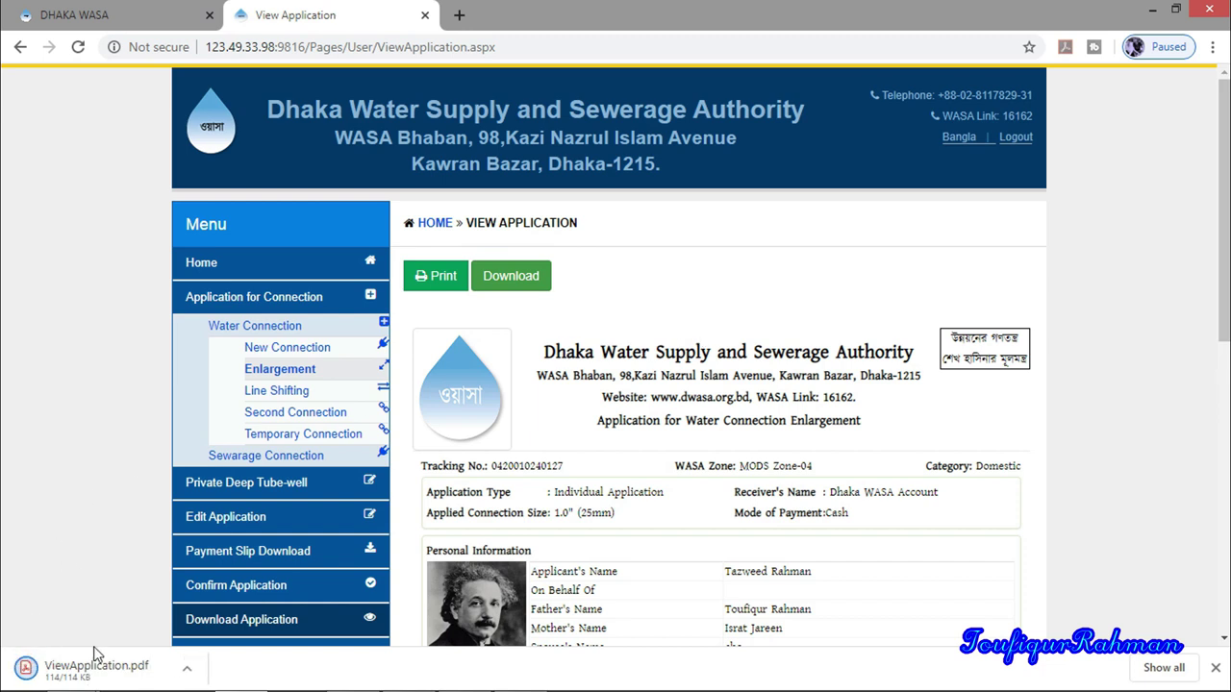
scroll(690, 411, down, 2)
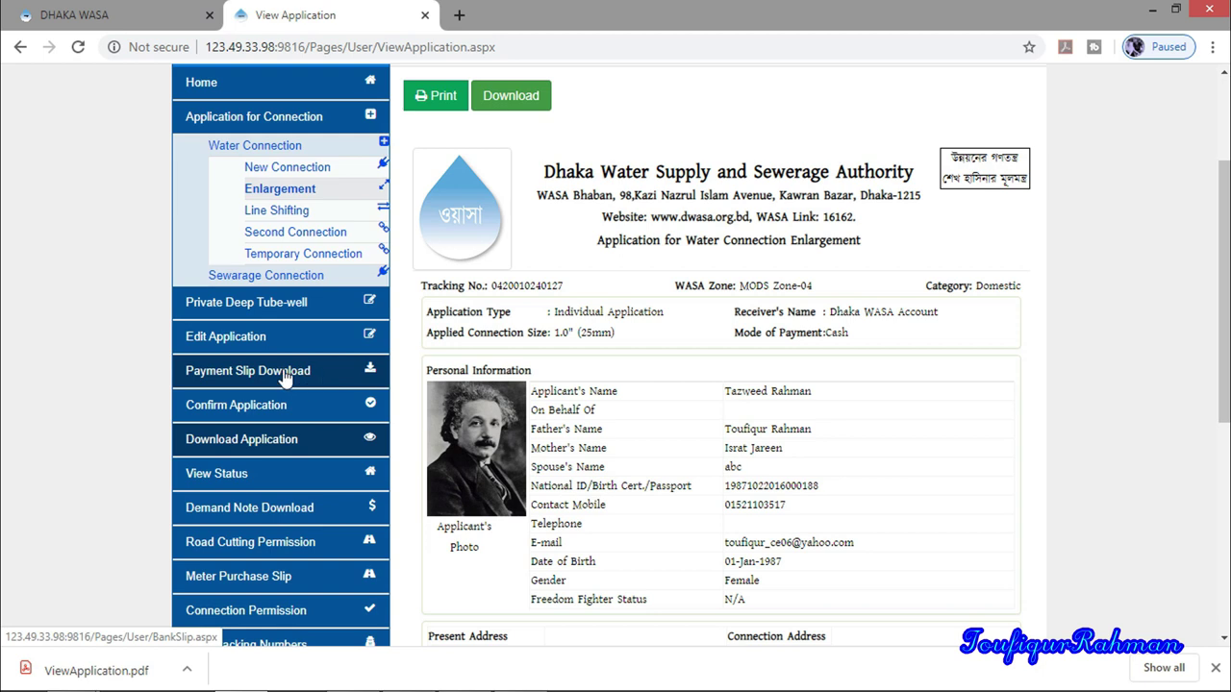
Bring up the enlargement payment slip and review its 500 Tk deposit fee
click(320, 375)
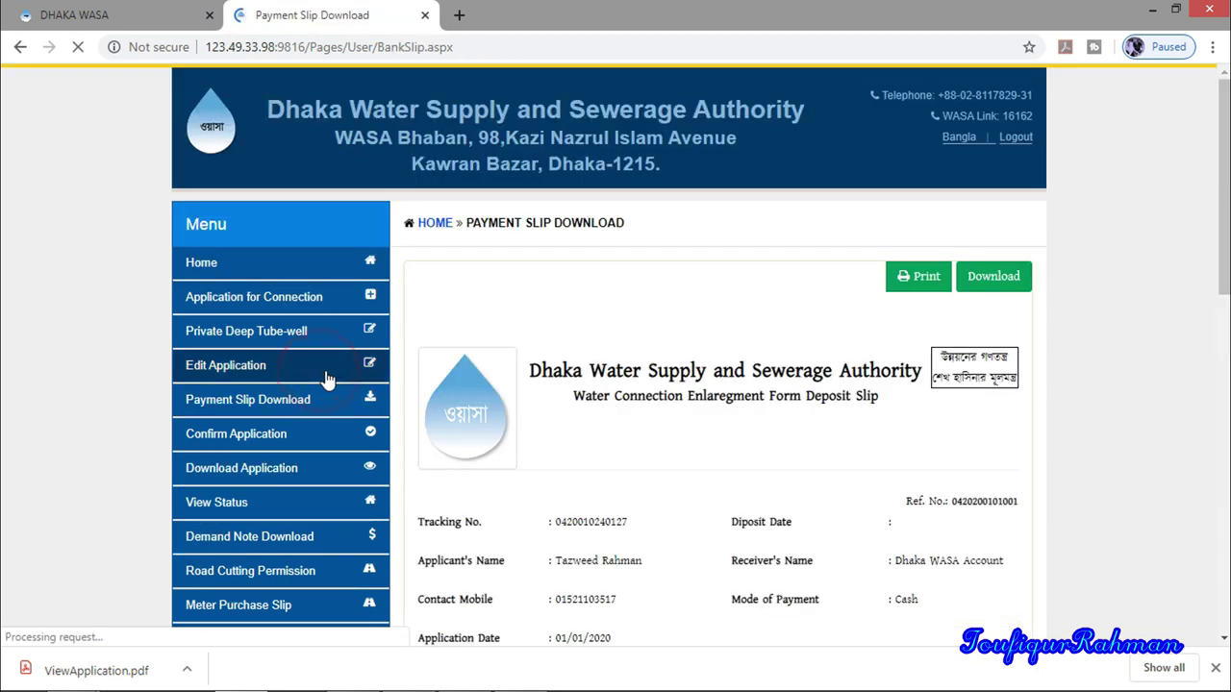
scroll(827, 460, down, 3)
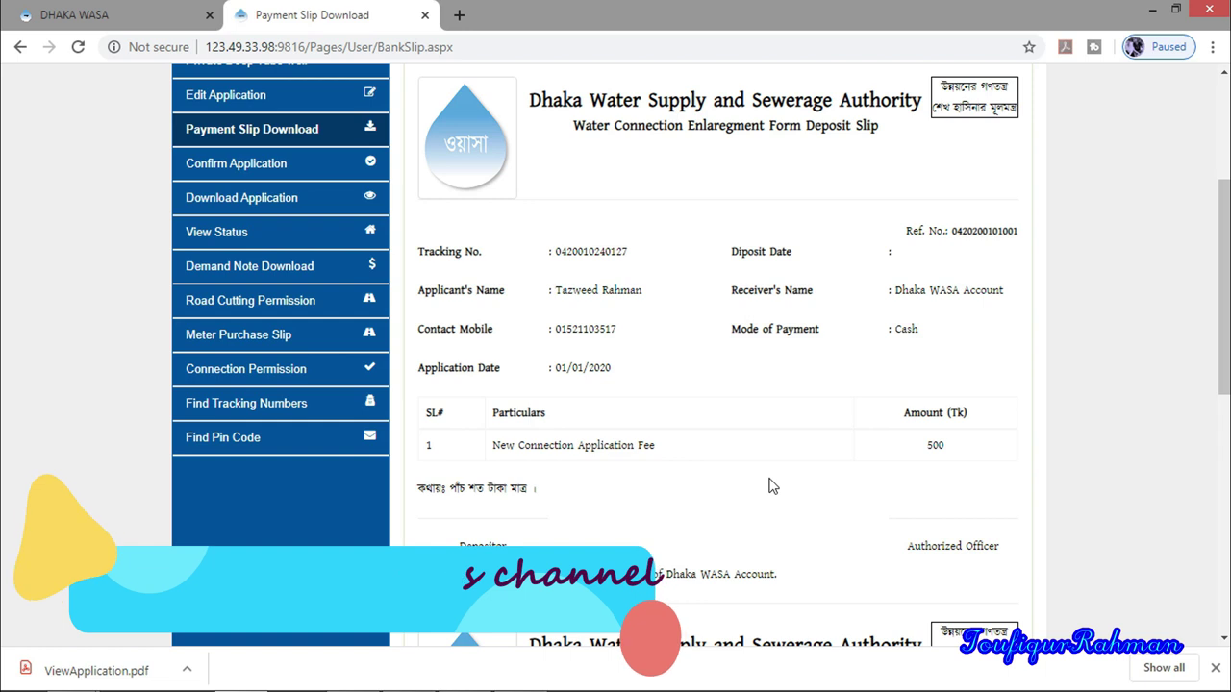
scroll(774, 485, down, 6)
scroll(774, 485, up, 6)
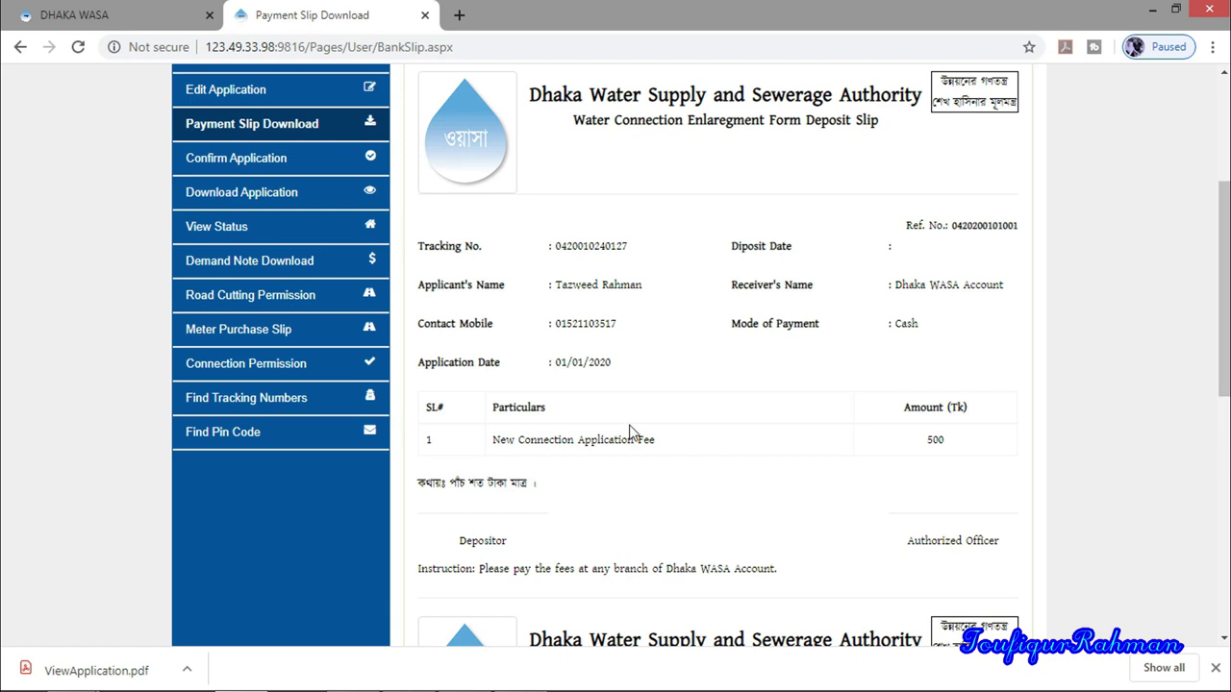
scroll(630, 433, up, 3)
scroll(632, 433, up, 1)
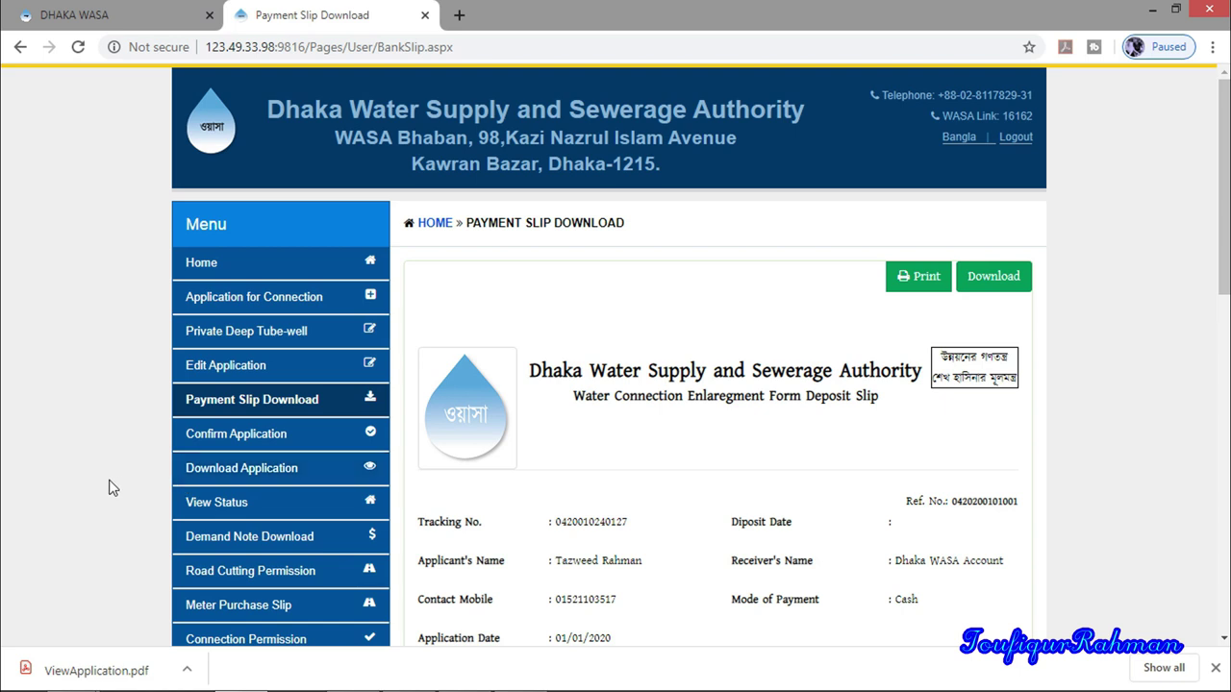
scroll(109, 487, down, 1)
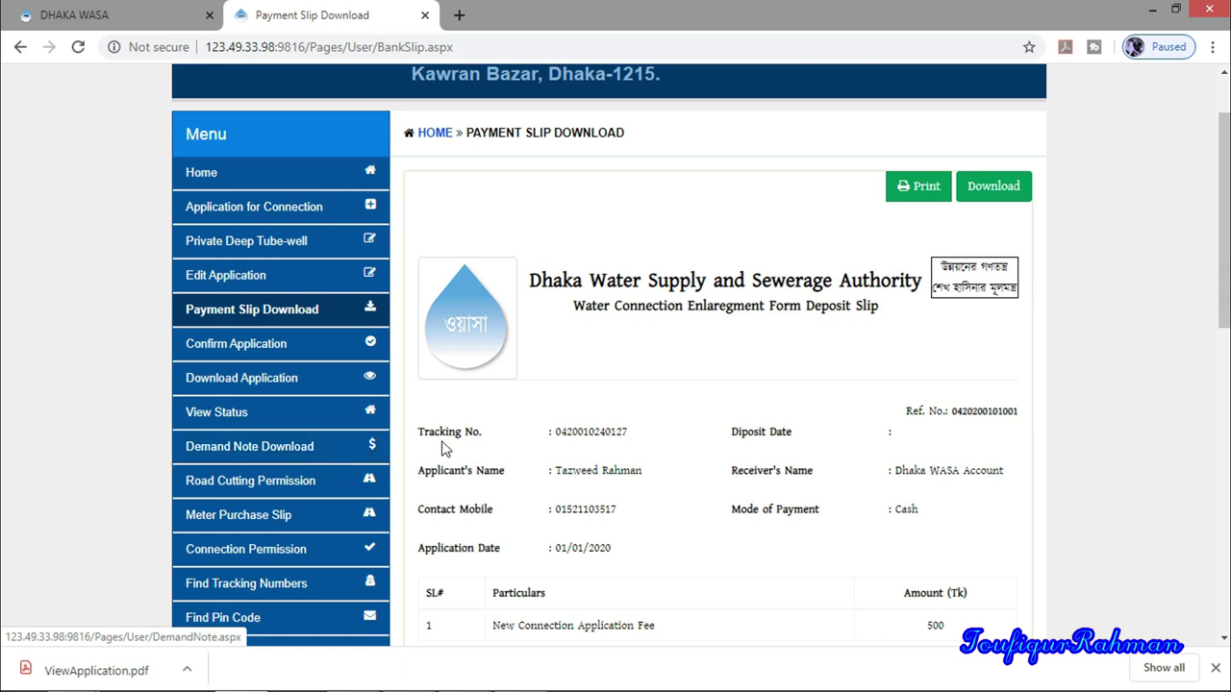
scroll(442, 445, down, 1)
Show the Application Status chart with pending stages from Verified by MODs Zone to Connection Permission
click(156, 391)
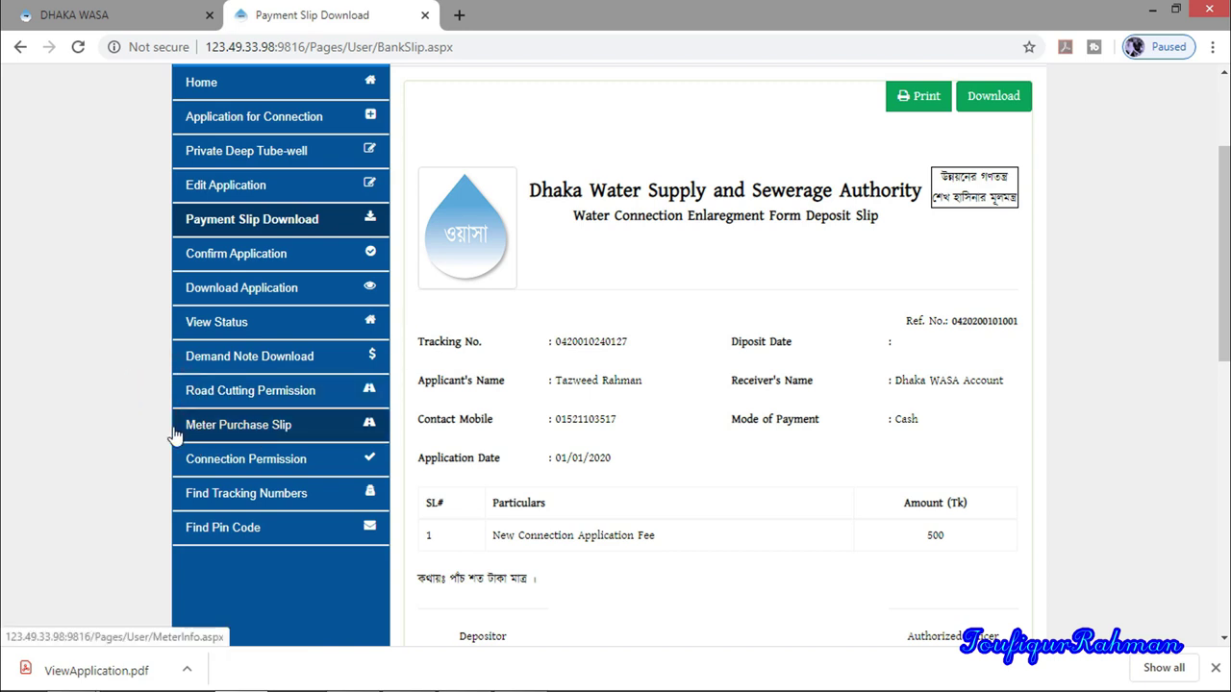
click(159, 427)
click(154, 459)
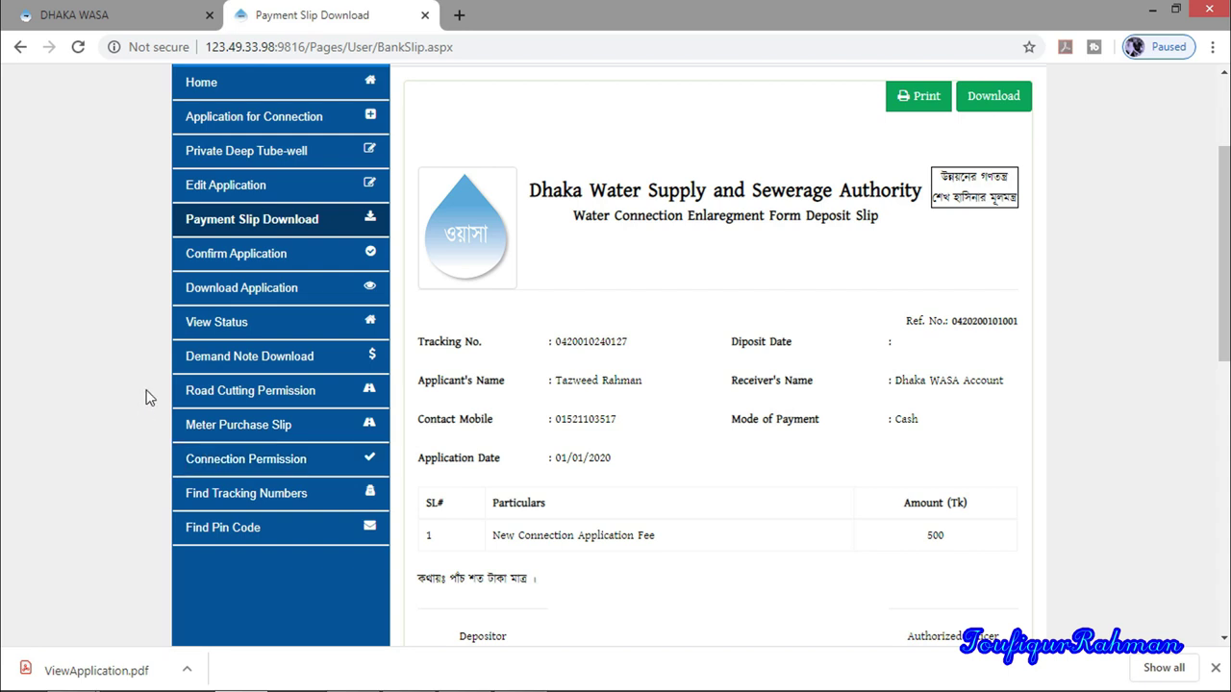
click(233, 325)
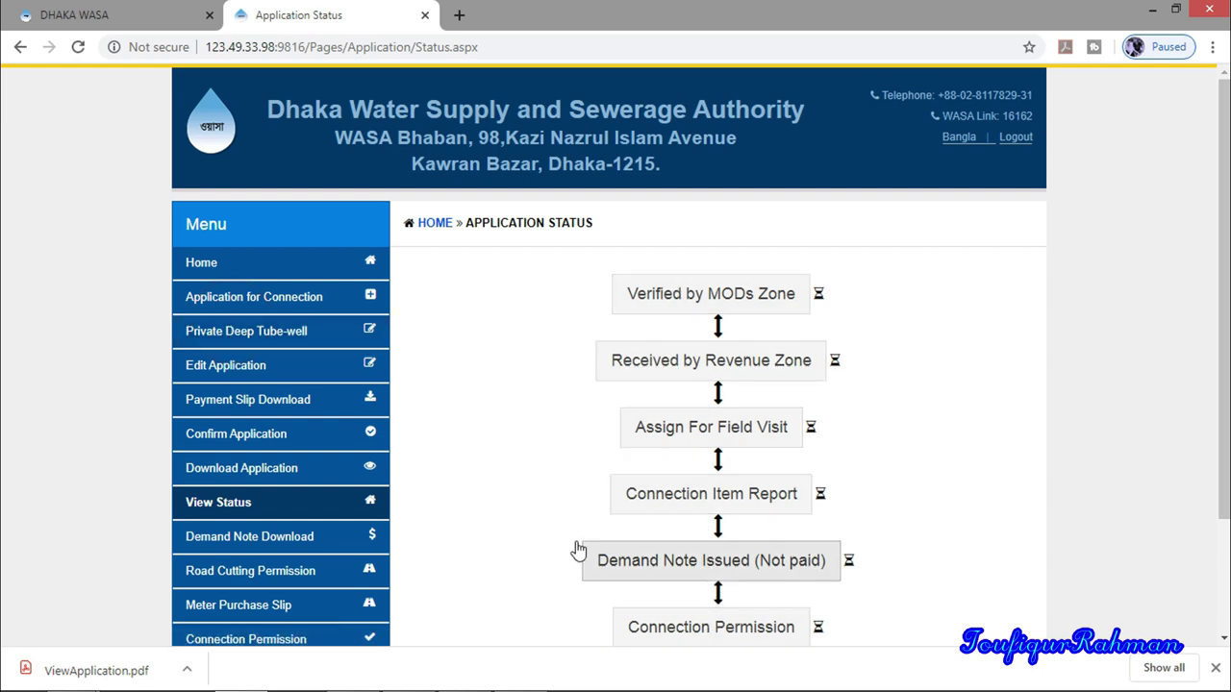
Bring up the Find Tracking Numbers recovery form
scroll(500, 530, down, 2)
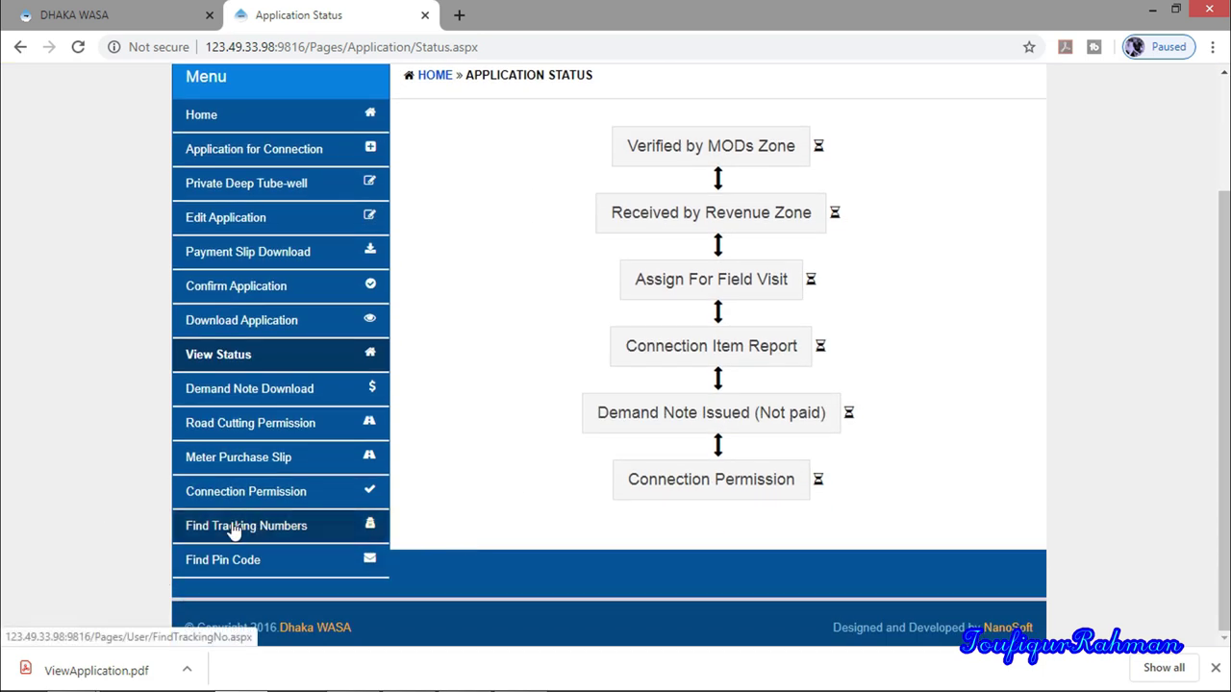
click(149, 535)
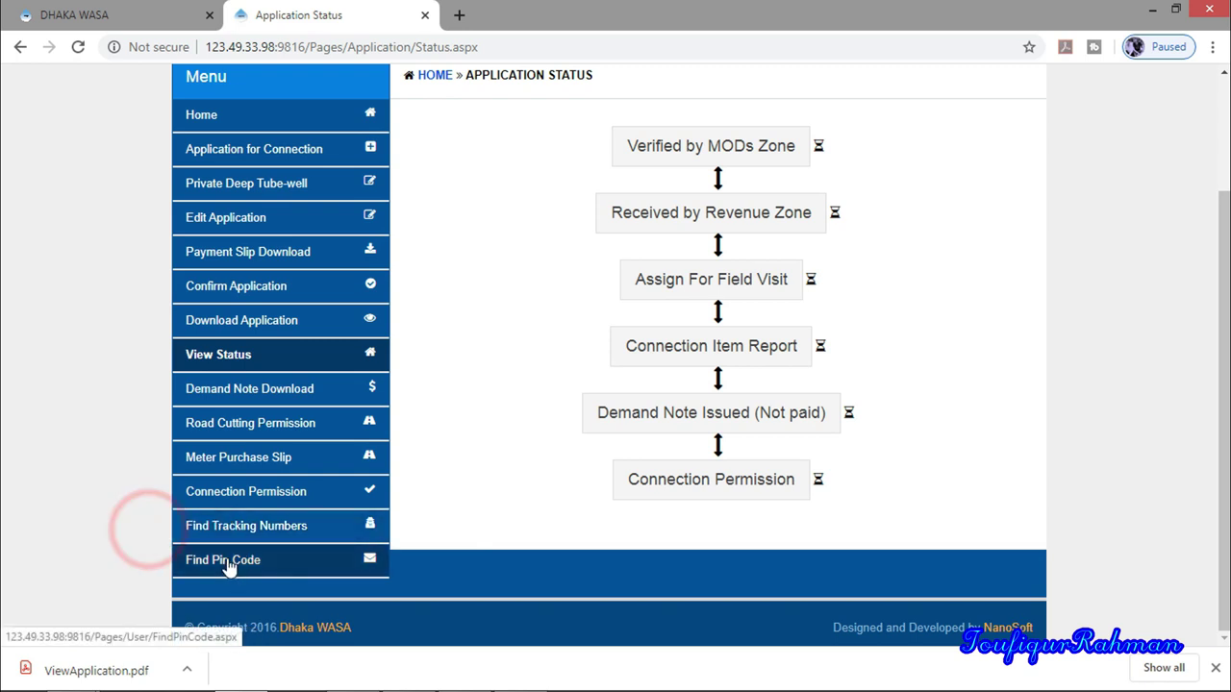
click(231, 525)
Go to the Find Pin Code page, which requests a tracking number
scroll(231, 539, down, 1)
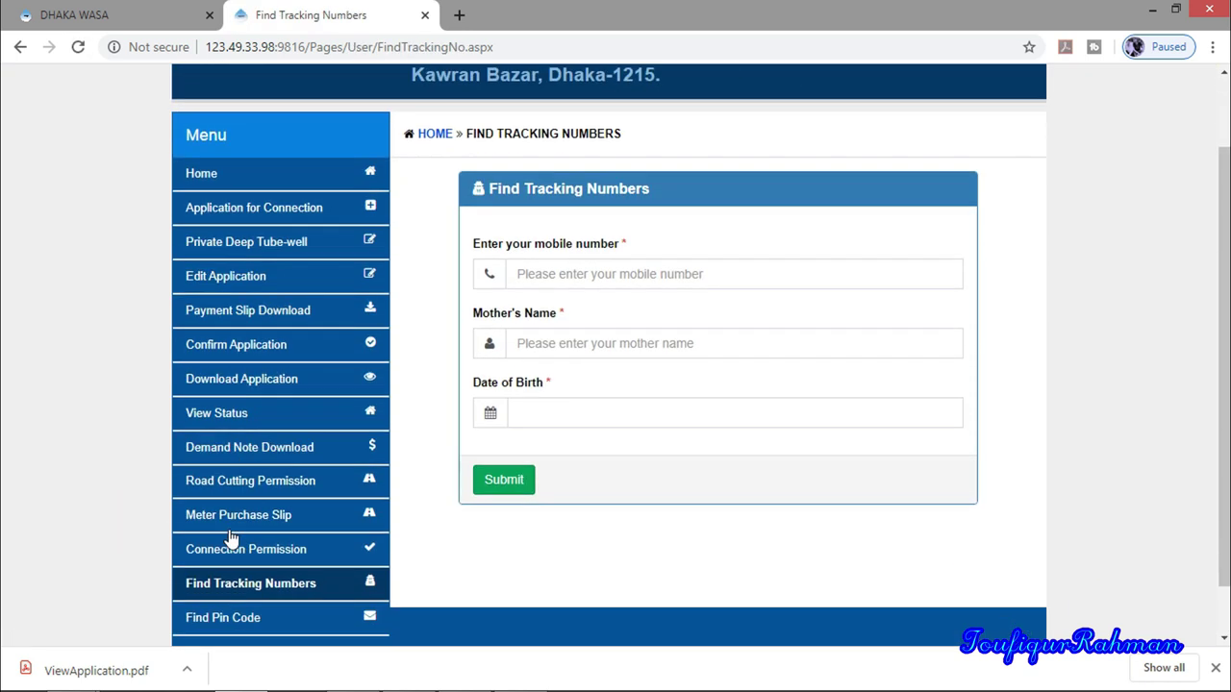
scroll(96, 587, down, 1)
click(221, 567)
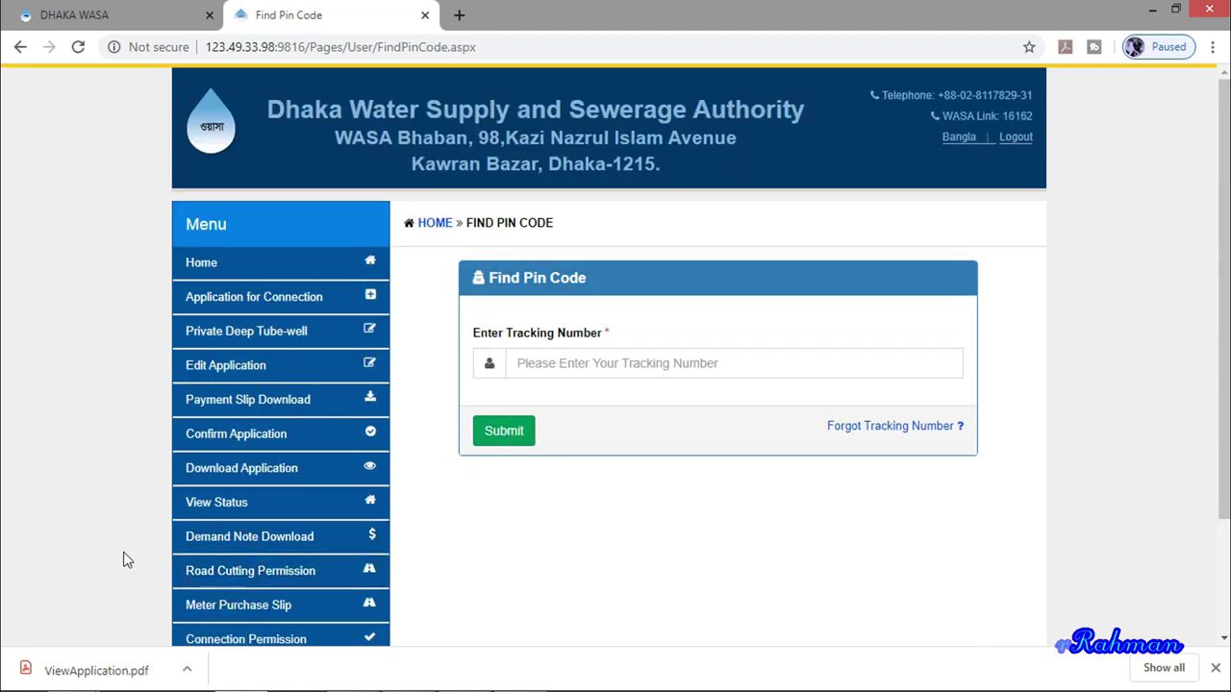
scroll(123, 559, down, 1)
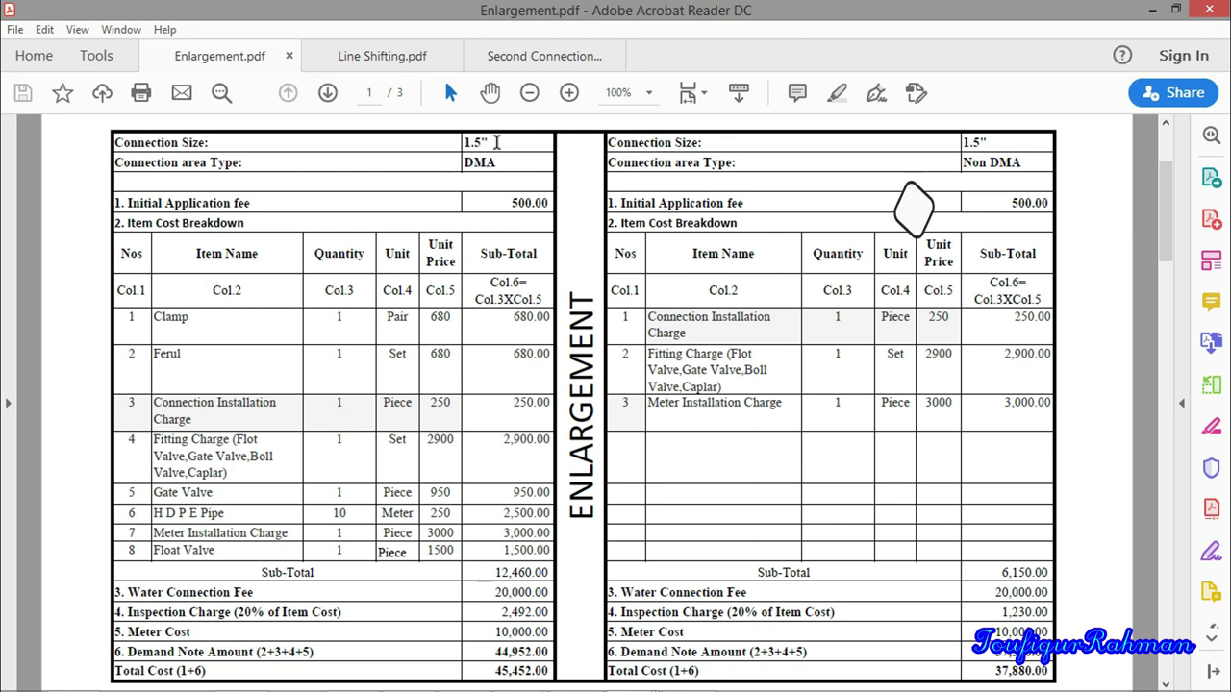
click(497, 142)
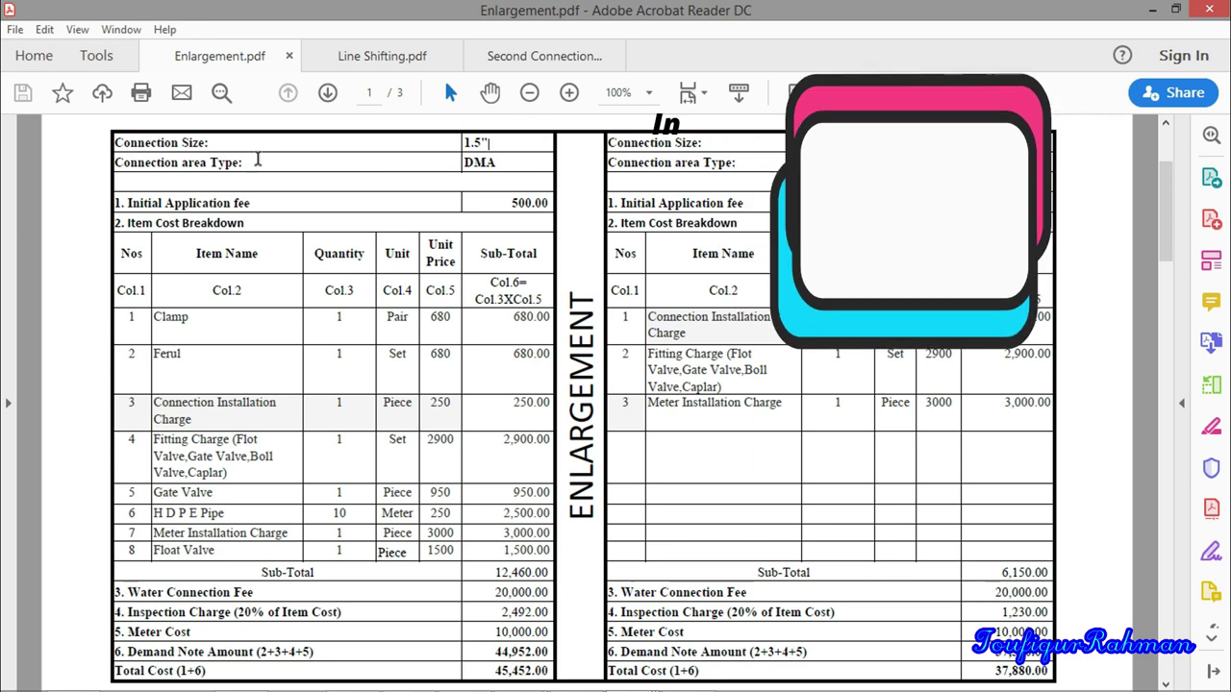
click(442, 162)
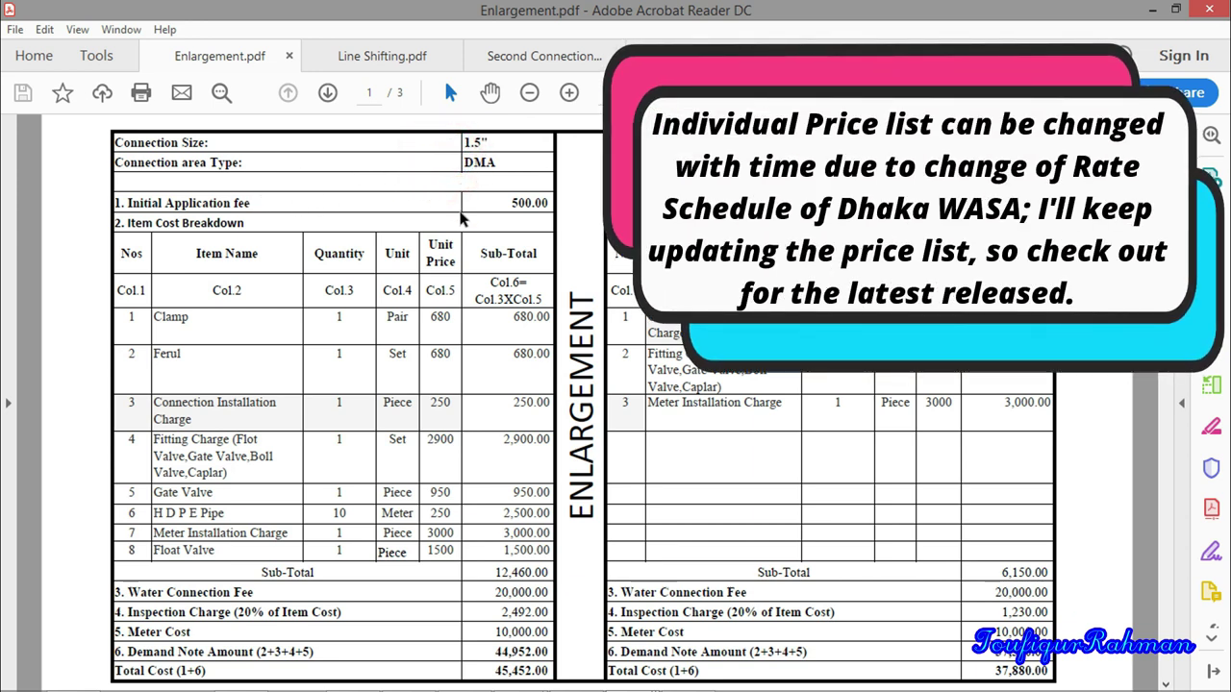
drag(494, 670, 544, 671)
click(491, 470)
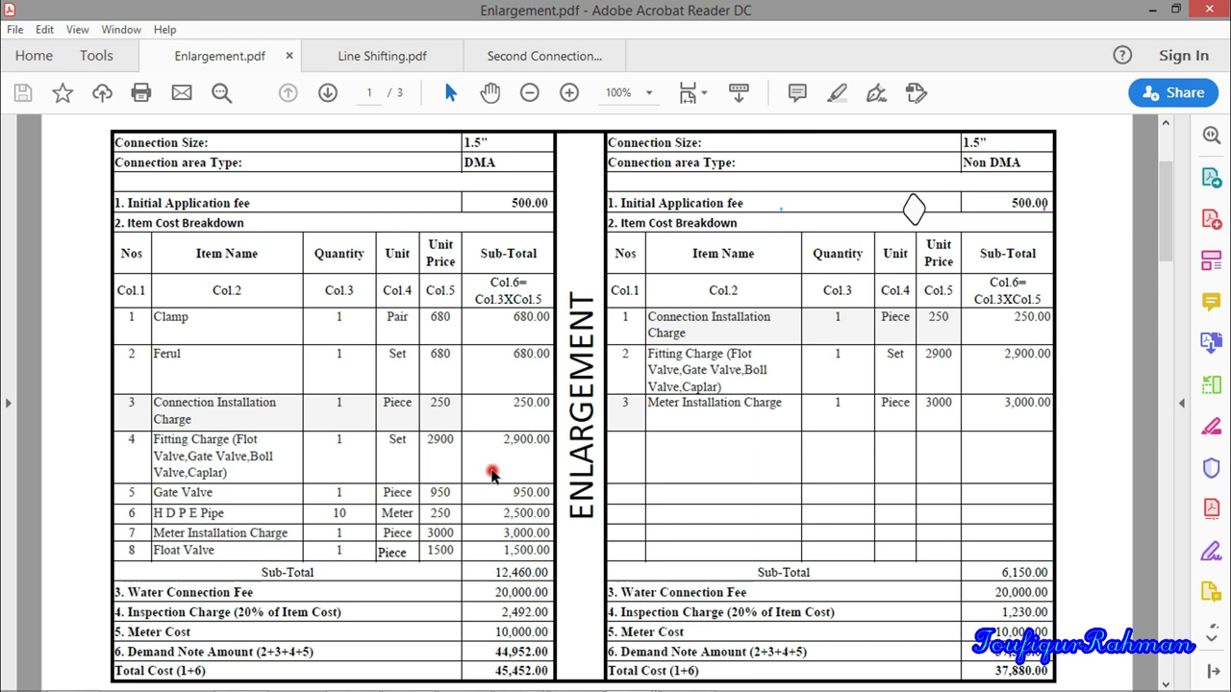